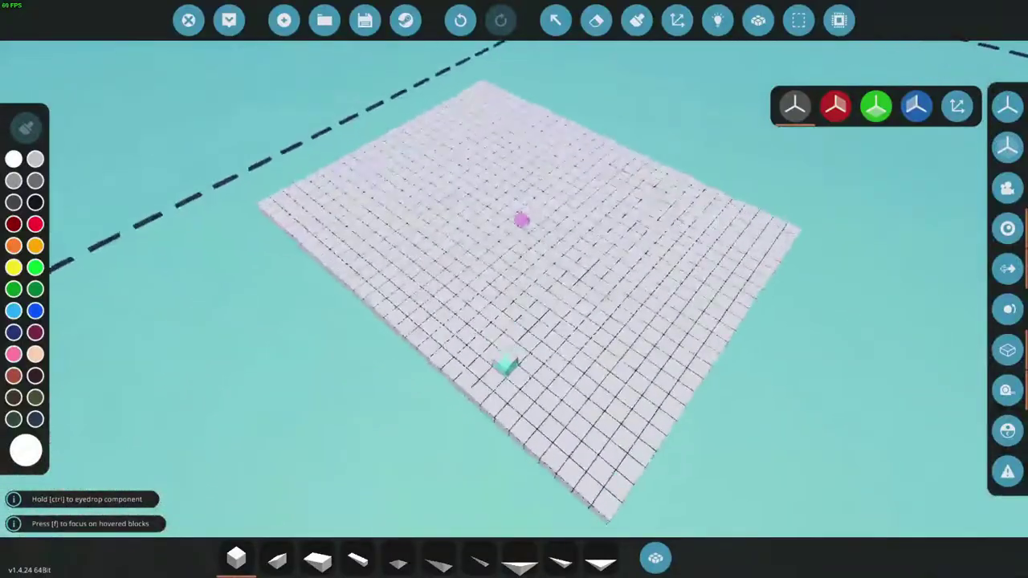
# Search the component inventory for "jet" and place a small jet intake on its side on the build platform.
pyautogui.press('d')
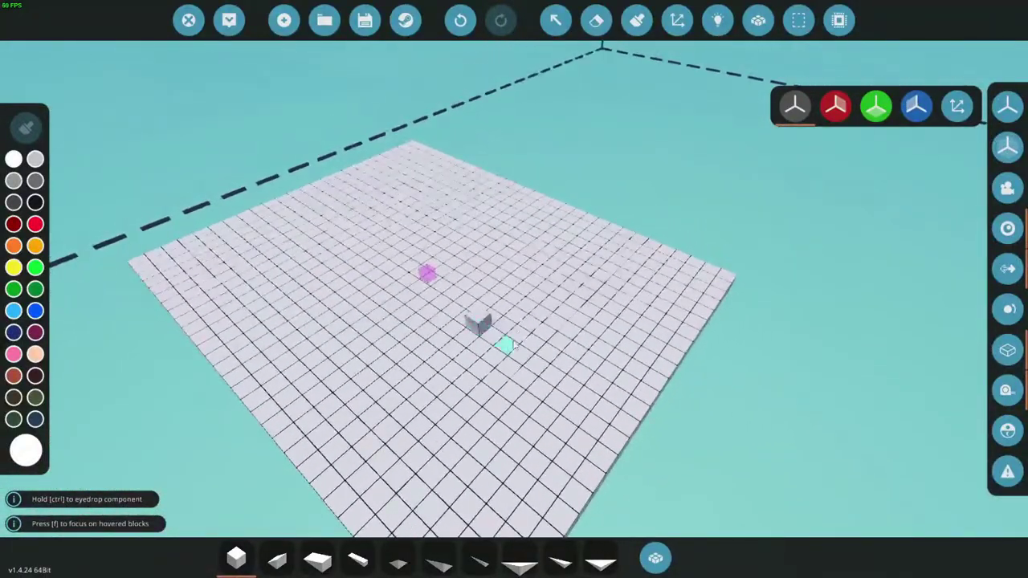
pyautogui.press('Tab')
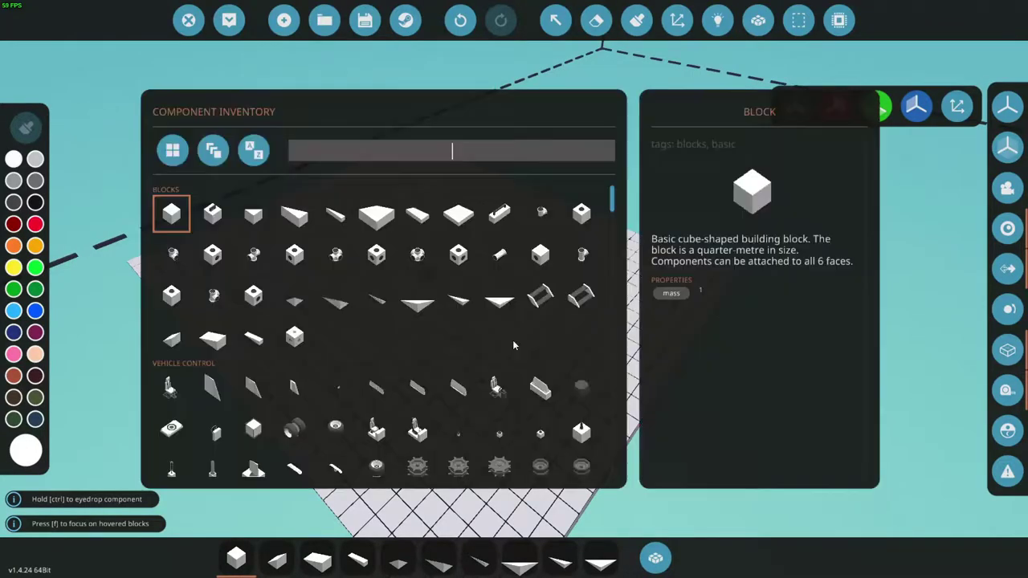
pyautogui.write('jet')
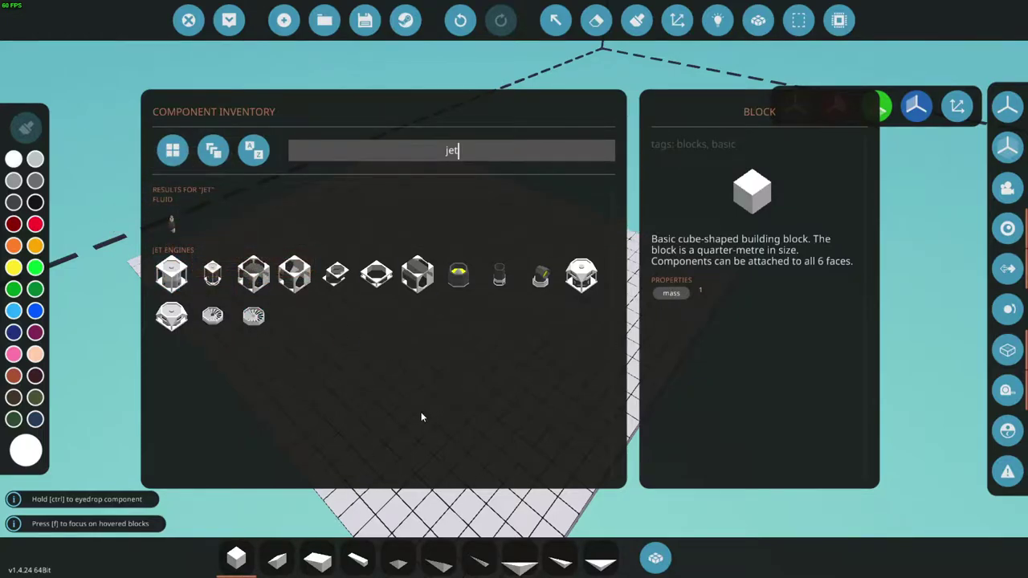
pyautogui.click(254, 318)
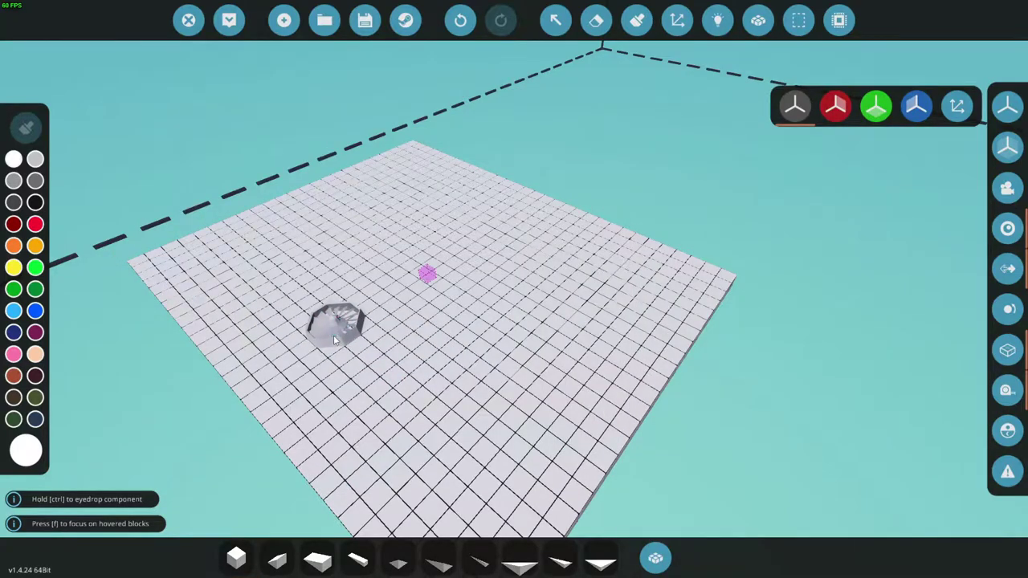
# Place a jet compressor lying horizontally and attach it directly behind the small jet intake.
pyautogui.press('q')
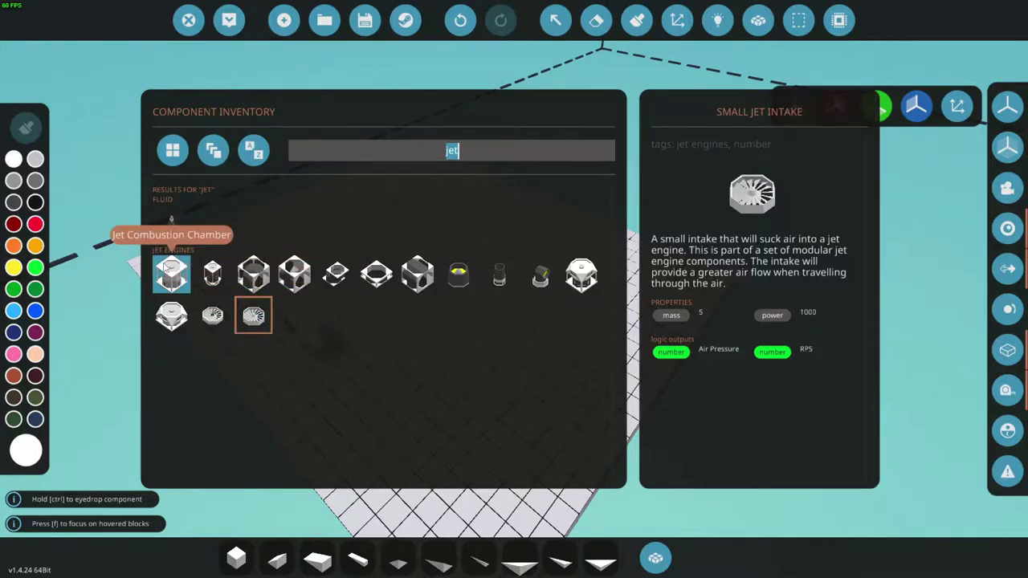
pyautogui.click(212, 271)
pyautogui.scroll(2, 398, 335)
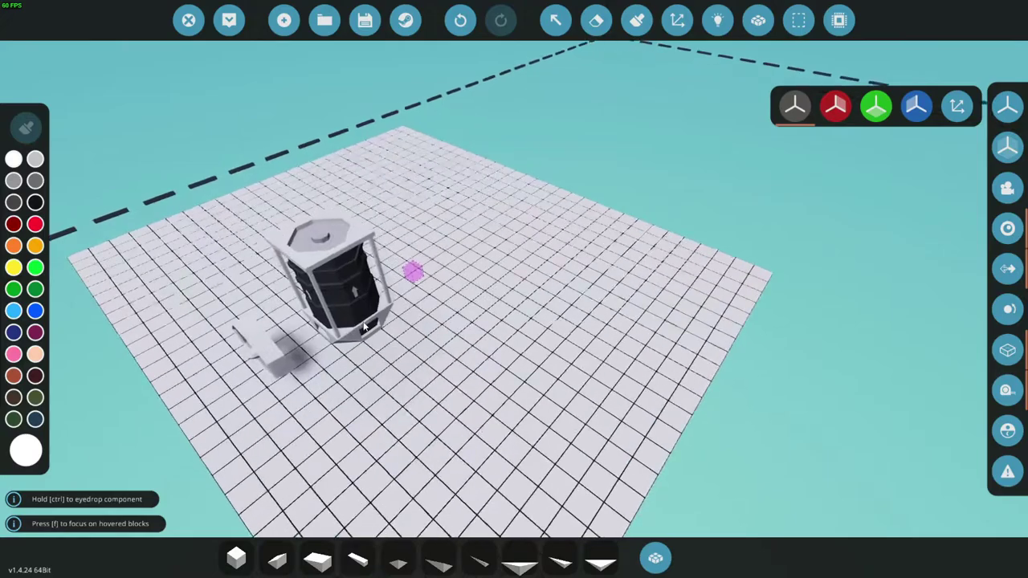
pyautogui.press('i')
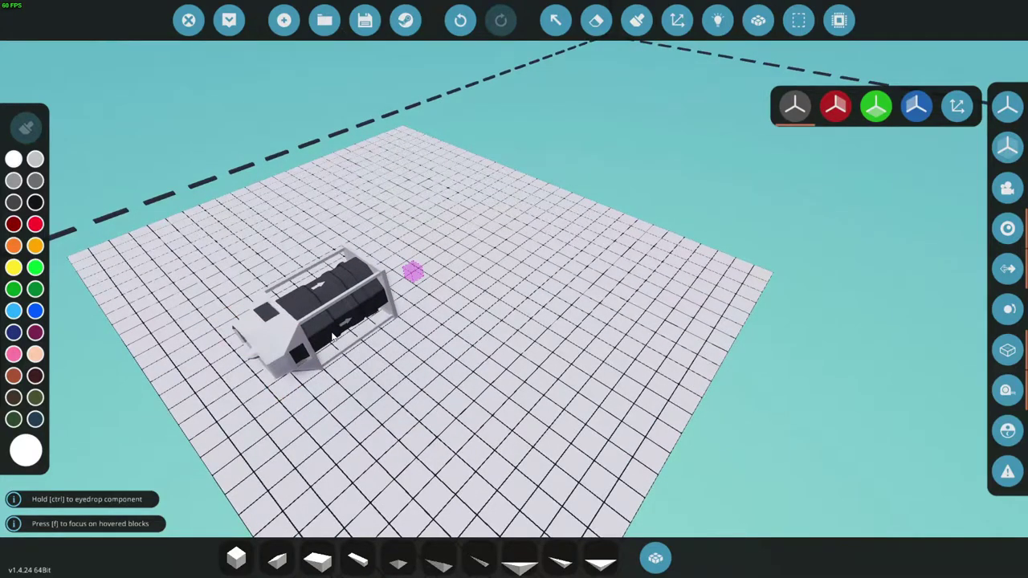
pyautogui.click(332, 338)
# Add a jet combustion chamber behind the compressor, rotated in line with the airflow and with its round port facing up.
pyautogui.press('w')
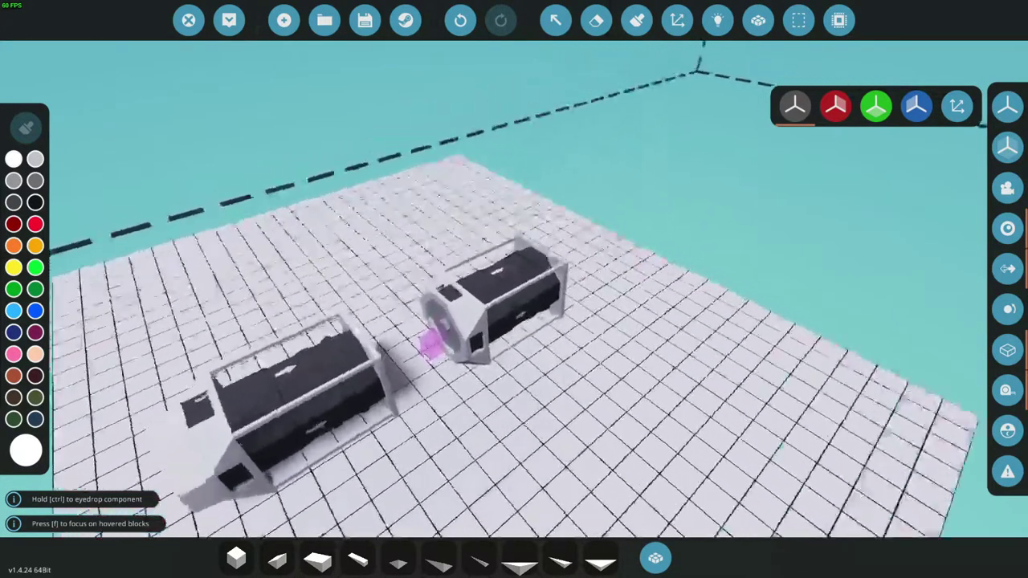
pyautogui.press('Tab')
pyautogui.click(172, 274)
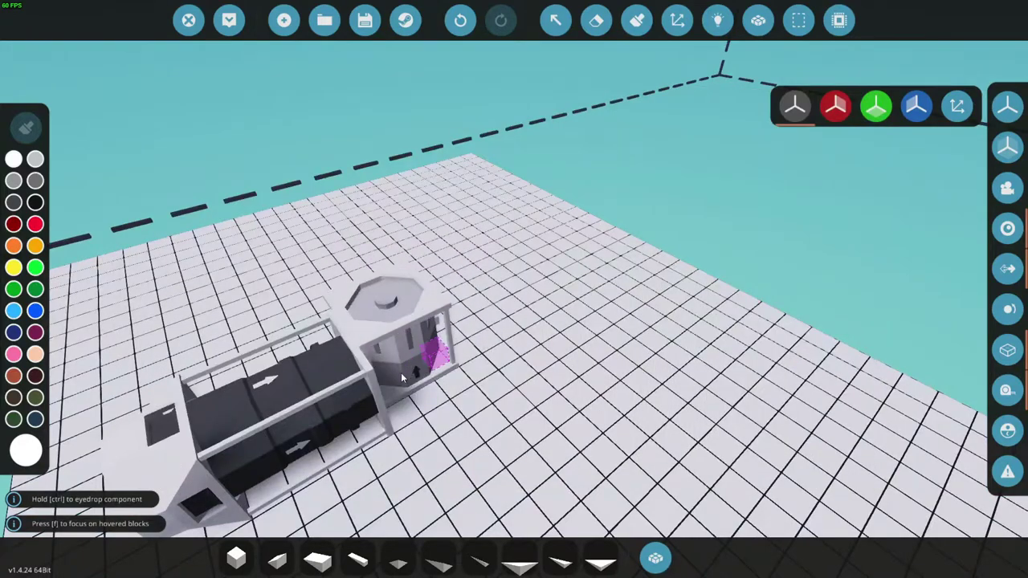
pyautogui.press('i')
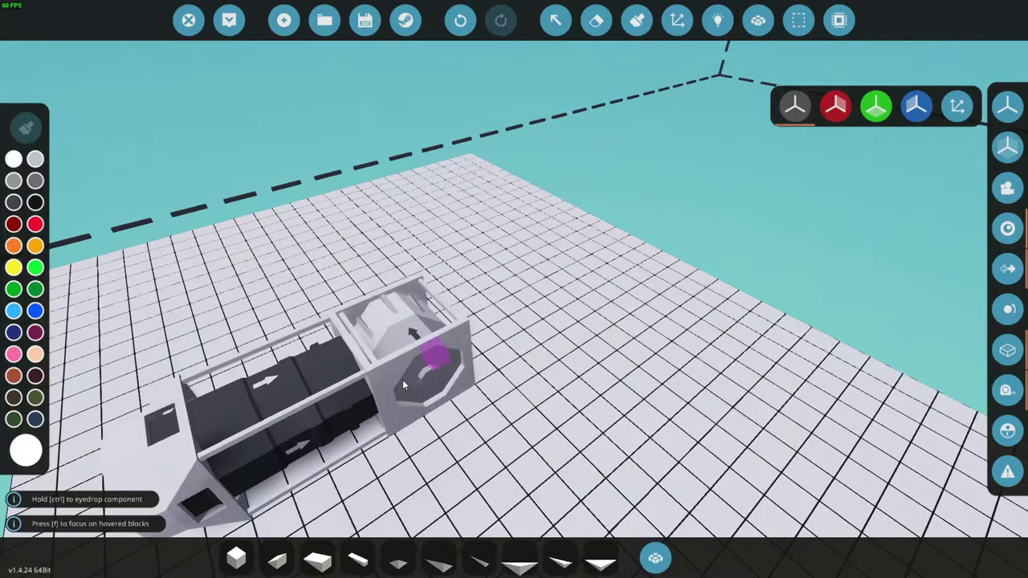
pyautogui.press('l')
pyautogui.press('i')
pyautogui.press('l')
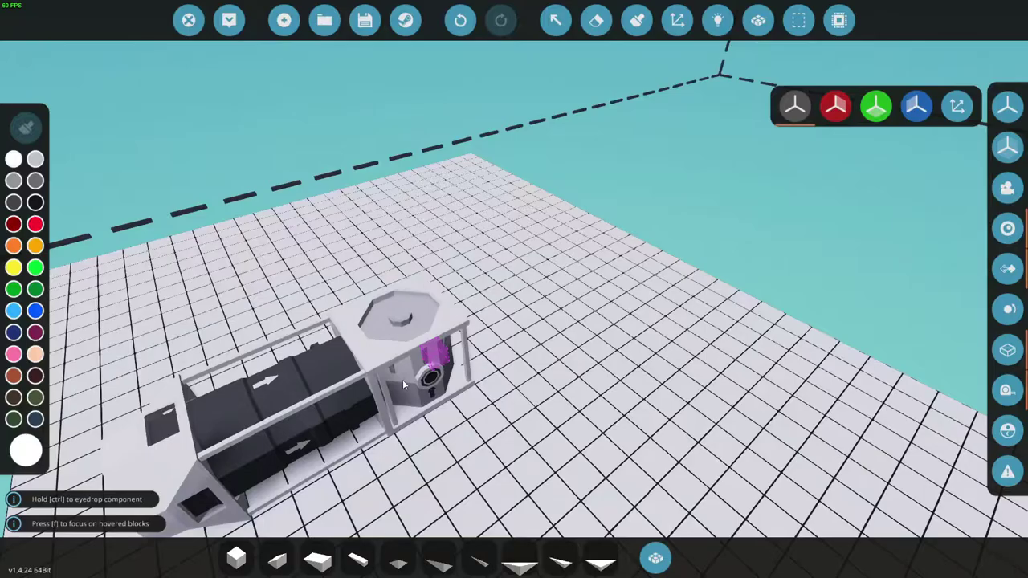
pyautogui.press('k')
pyautogui.click(402, 379)
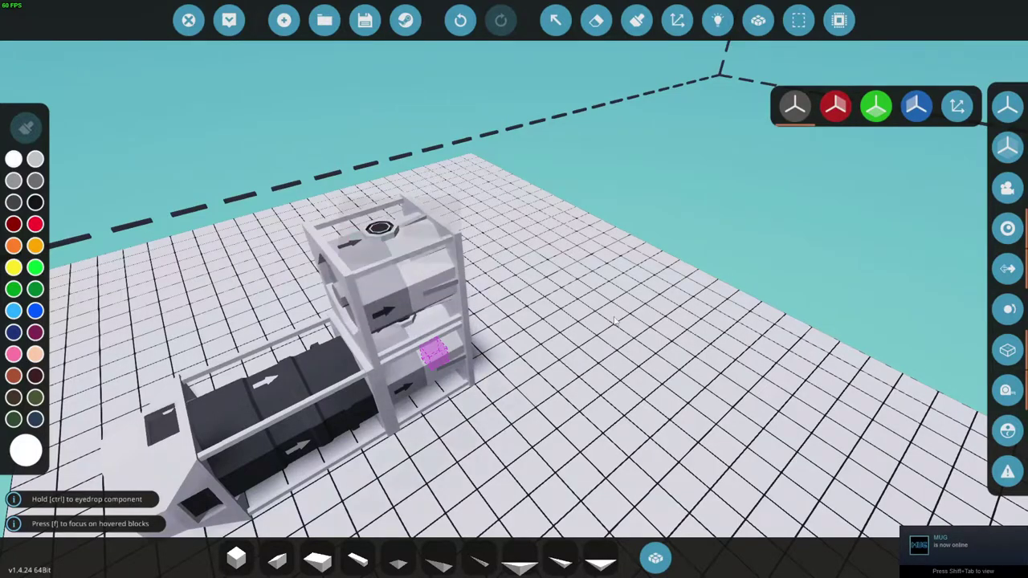
# Attach a medium jet turbine behind the combustion chamber, rotated in line with the engine and with its torque connection facing up.
pyautogui.moveTo(631, 313); pyautogui.dragTo(482, 337)
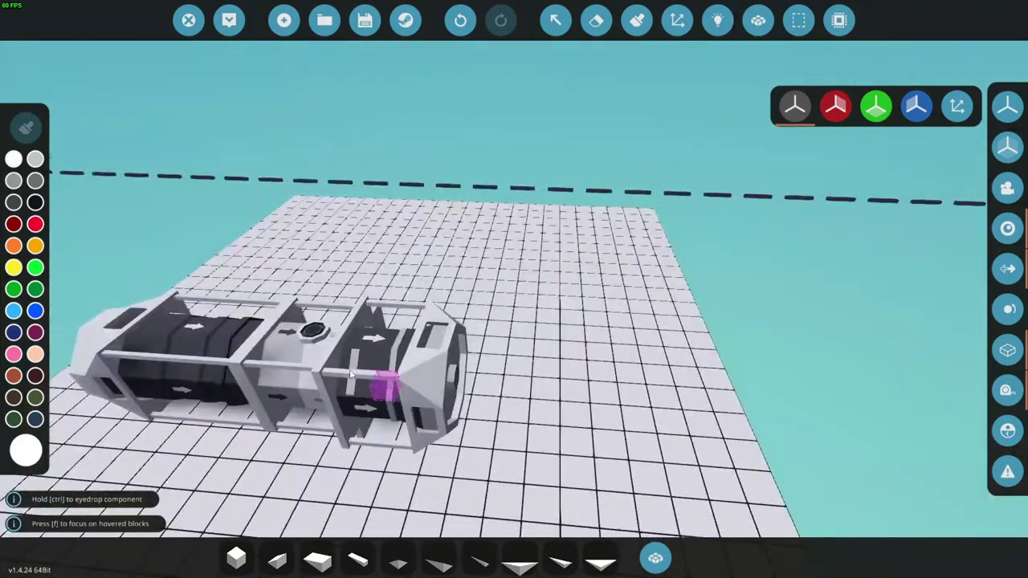
pyautogui.click(372, 373)
pyautogui.press('i')
pyautogui.press('i')
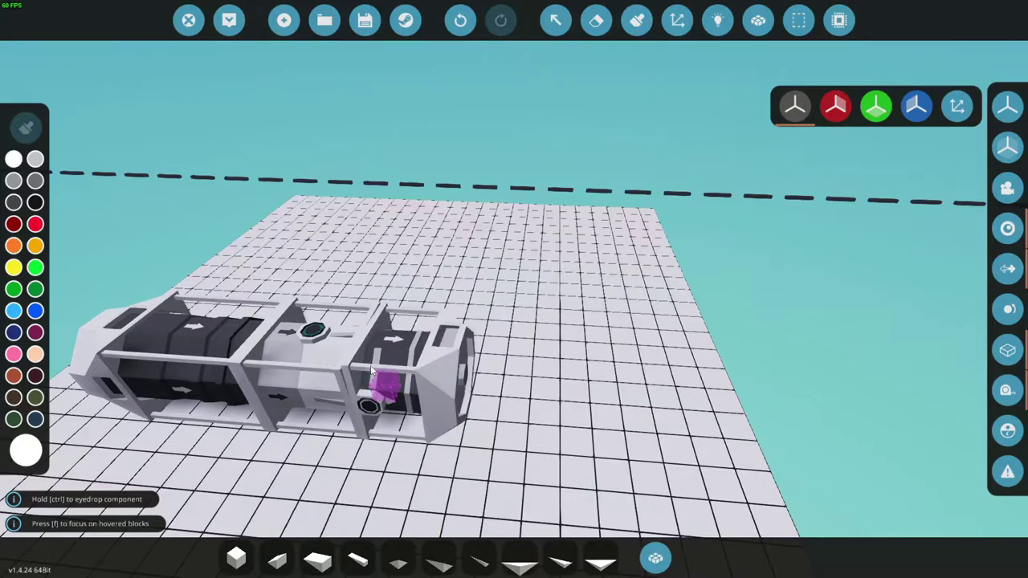
pyautogui.press('i')
pyautogui.press('l')
pyautogui.moveTo(372, 371); pyautogui.dragTo(322, 394)
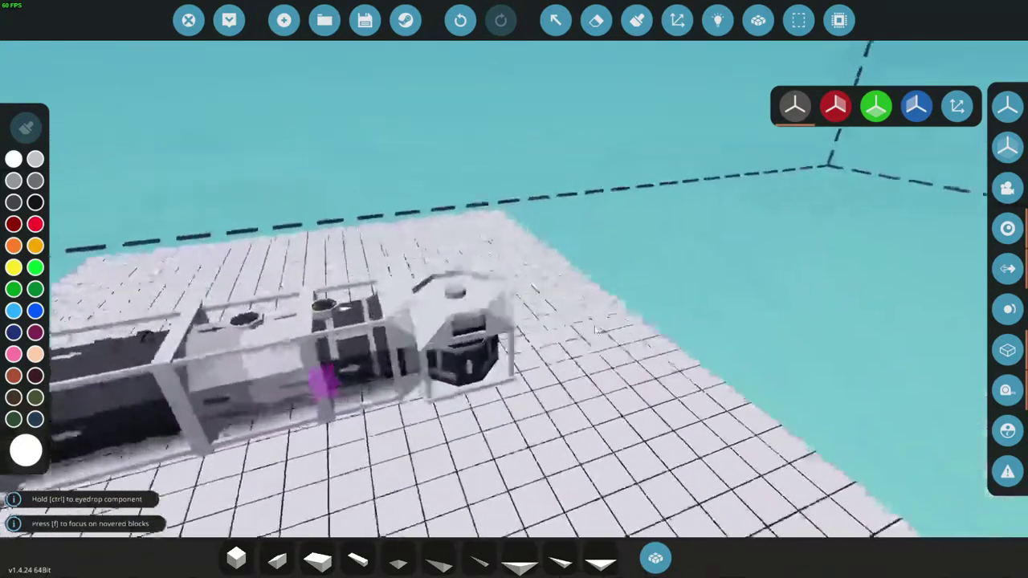
# Place a small jet turbine on the platform beside the engine.
pyautogui.press('q')
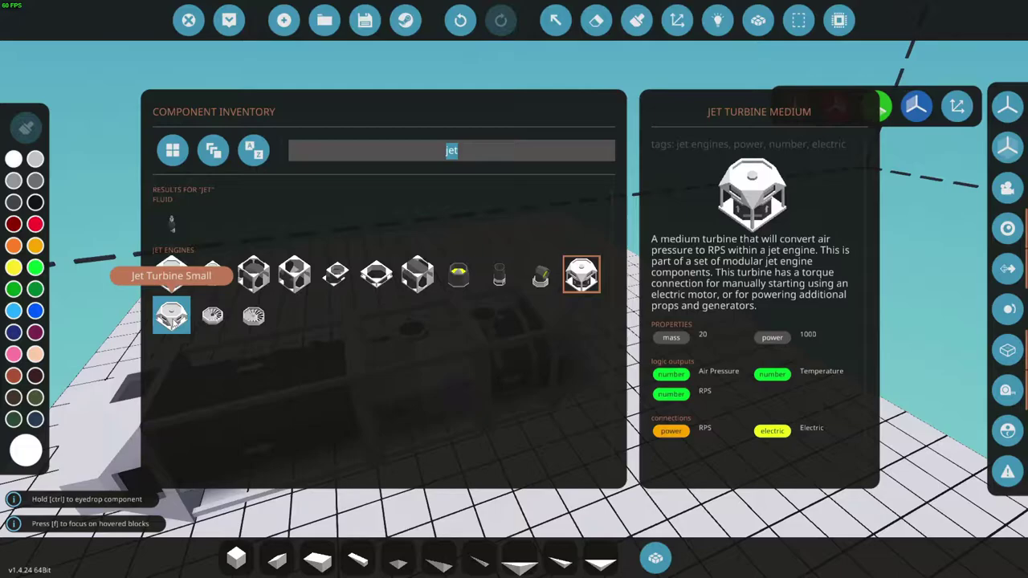
pyautogui.click(171, 315)
pyautogui.click(575, 484)
pyautogui.scroll(-3, 579, 466)
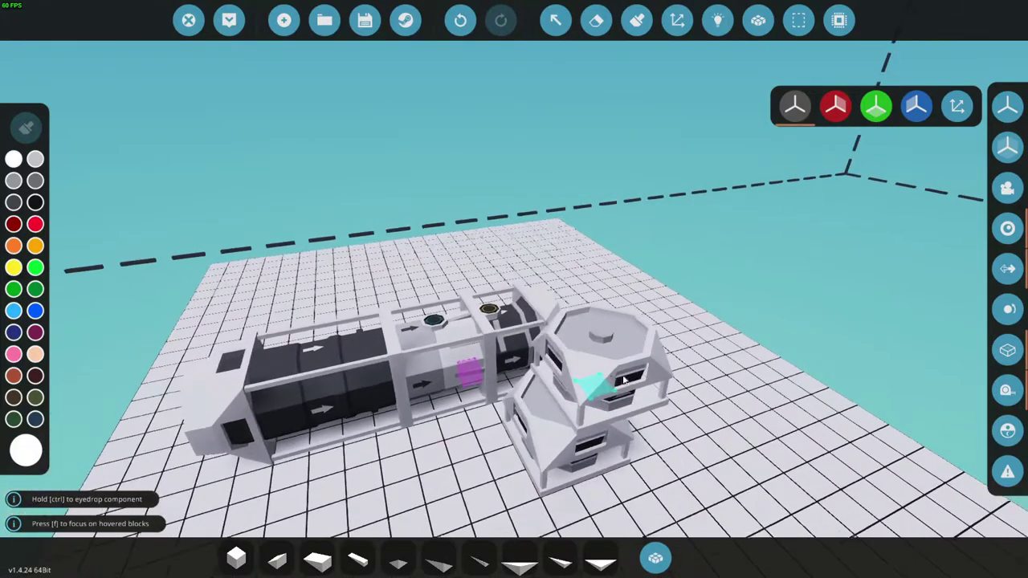
# Inspect the medium turbine's torque connection and delete the small jet turbine beside the engine.
pyautogui.scroll(3, 747, 356)
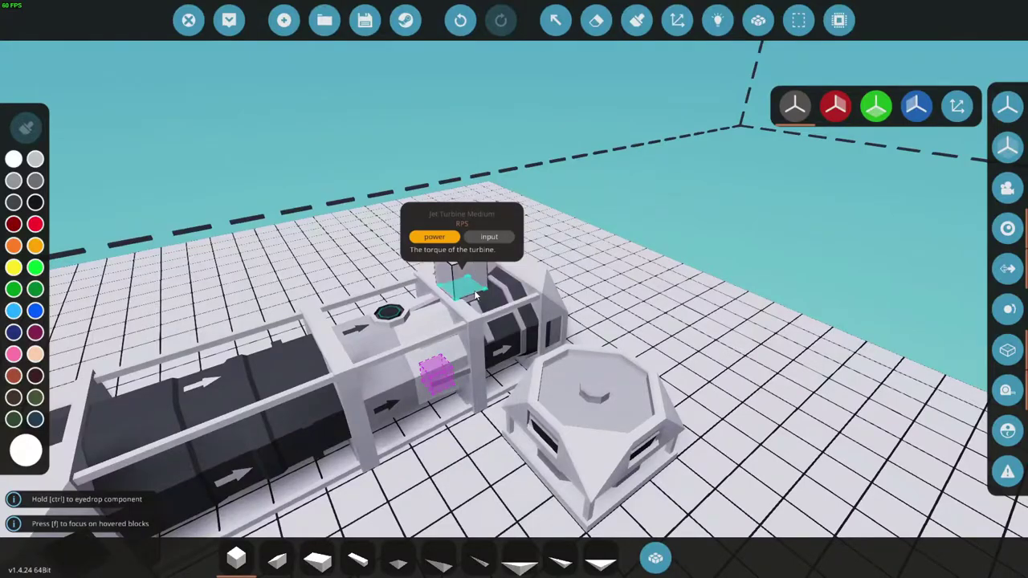
pyautogui.moveTo(634, 275); pyautogui.dragTo(590, 286)
pyautogui.moveTo(165, 304); pyautogui.dragTo(221, 318)
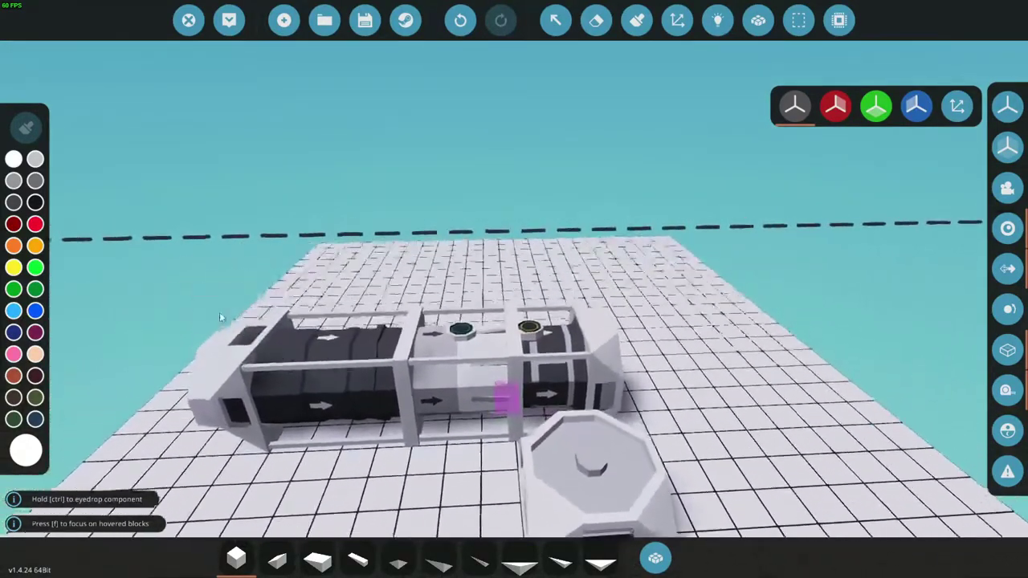
pyautogui.press('space')
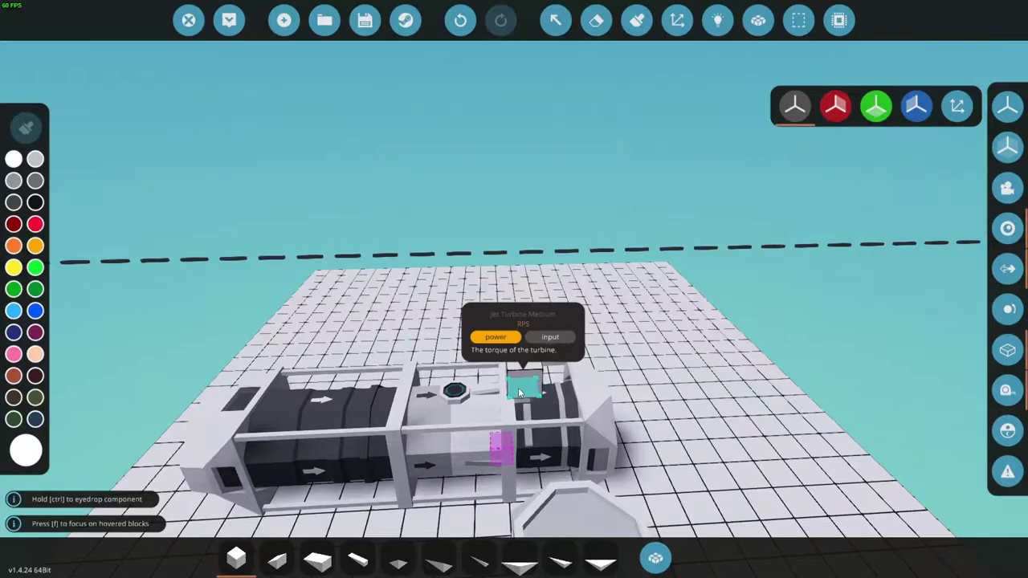
pyautogui.moveTo(521, 392); pyautogui.dragTo(578, 395)
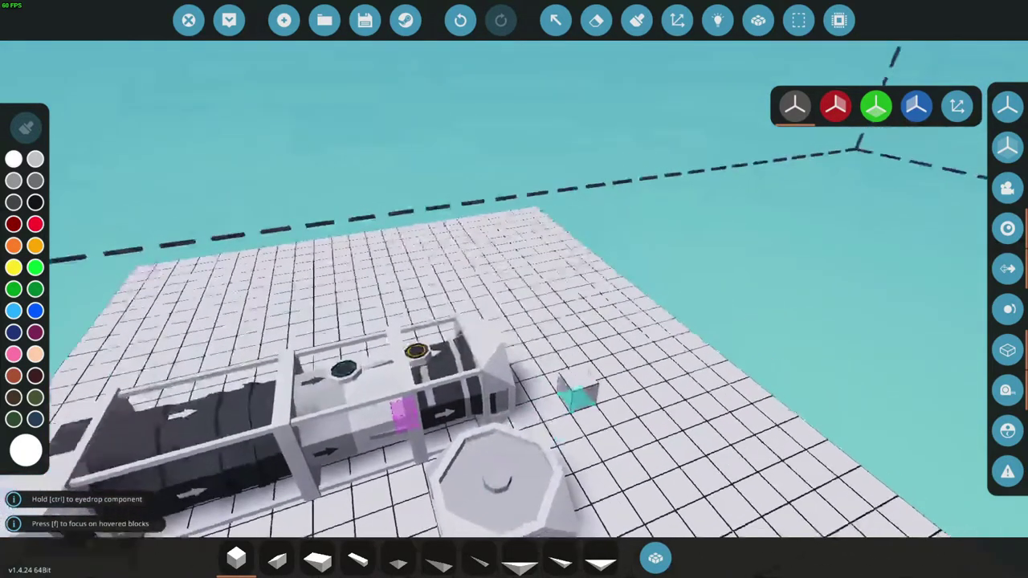
pyautogui.press('s')
pyautogui.press('Delete')
pyautogui.click(501, 476)
# Attach a jet exhaust afterburner to the rear of the medium turbine, laid horizontally with its fuel port facing up.
pyautogui.press('Tab')
pyautogui.press('Tab')
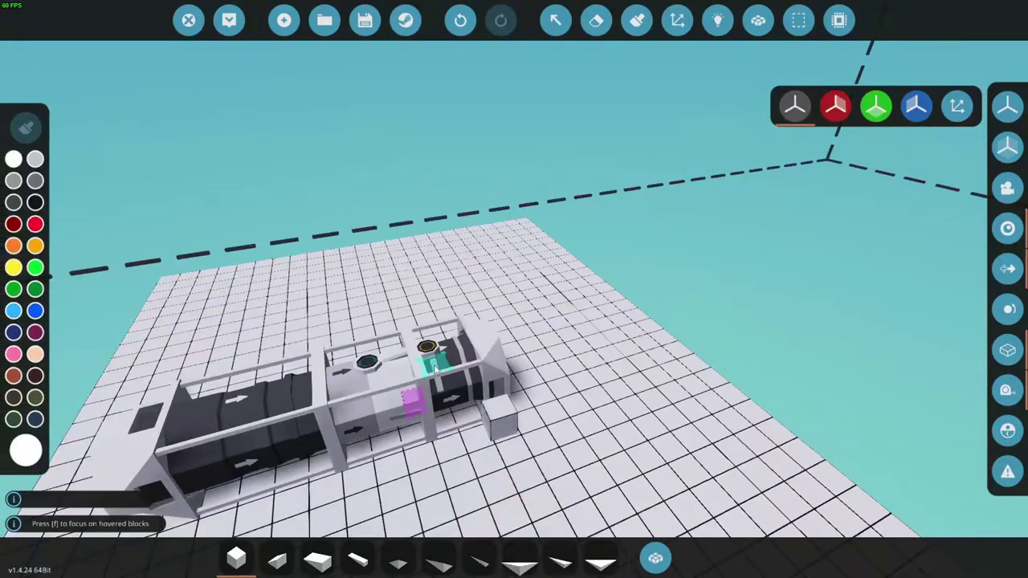
pyautogui.press('Tab')
pyautogui.click(506, 275)
pyautogui.press('a')
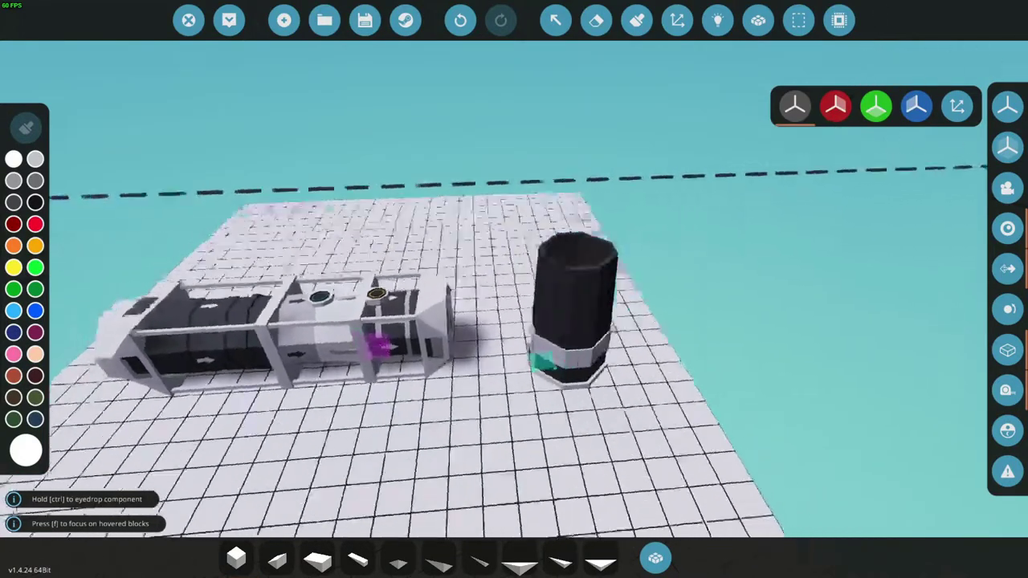
pyautogui.press('k')
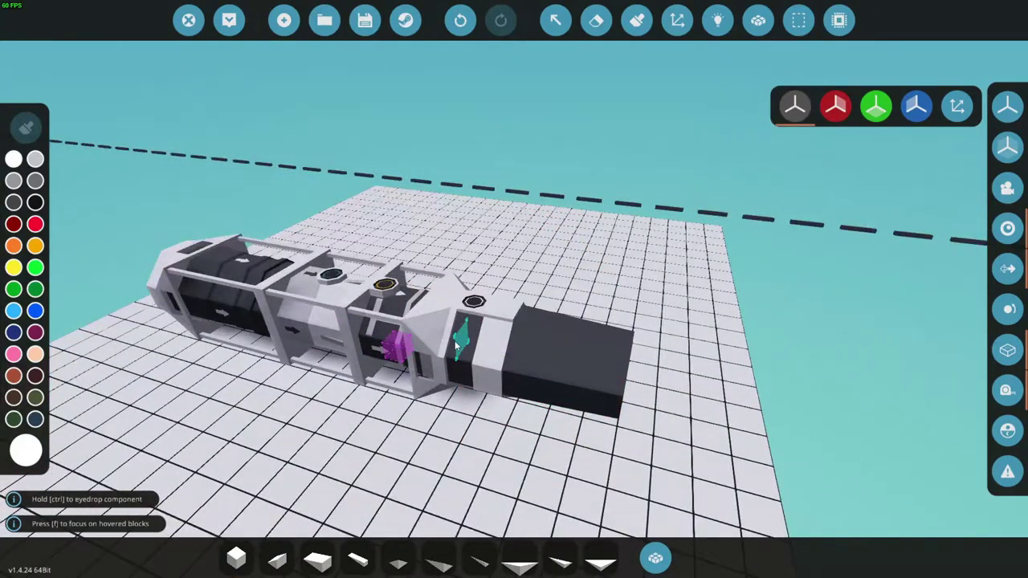
pyautogui.click(455, 343)
# Place a standard jet exhaust on the platform beside the afterburner.
pyautogui.press('Tab')
pyautogui.click(457, 275)
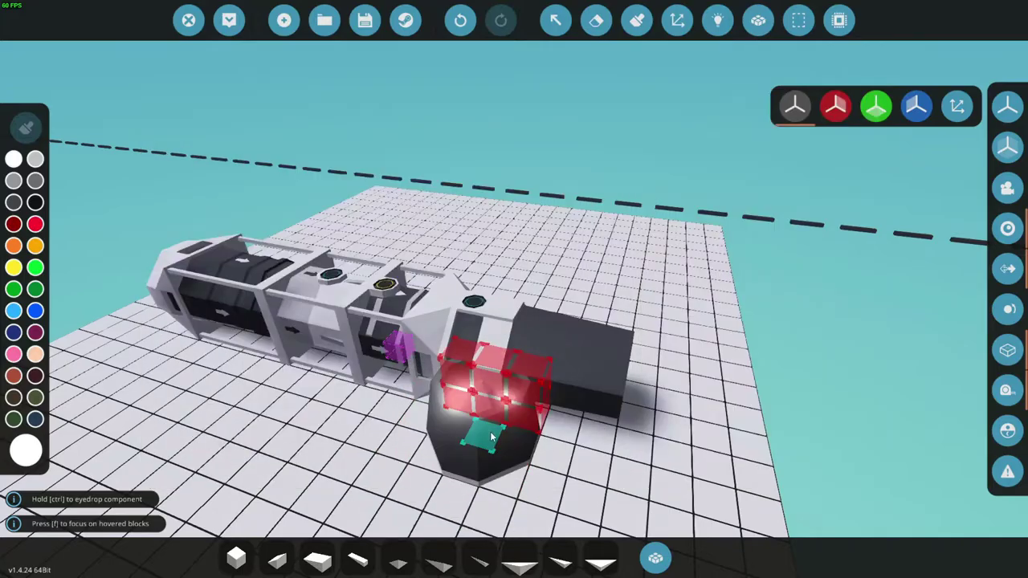
pyautogui.click(484, 427)
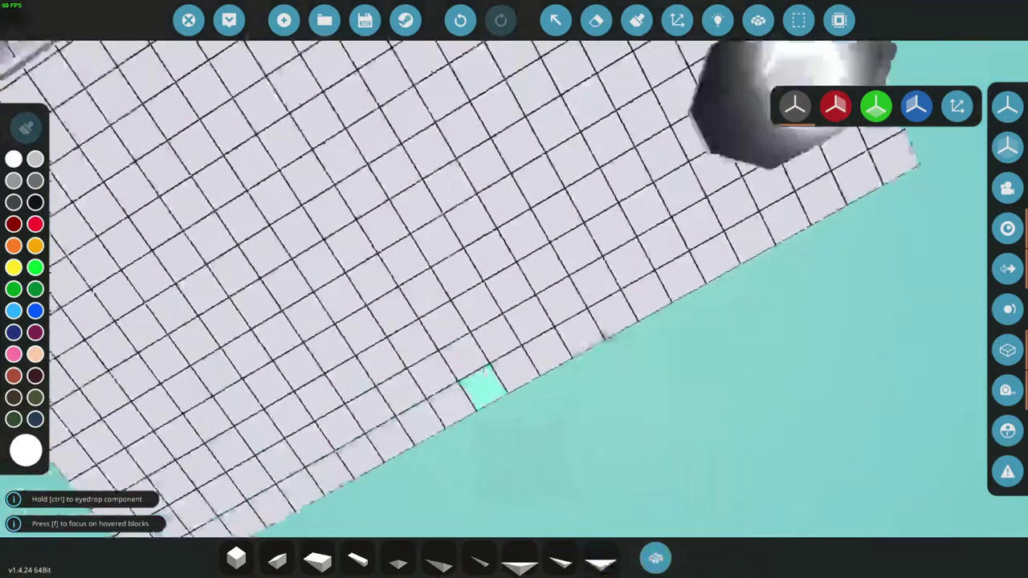
# Delete the standard jet exhaust standing beside the engine.
pyautogui.press('s')
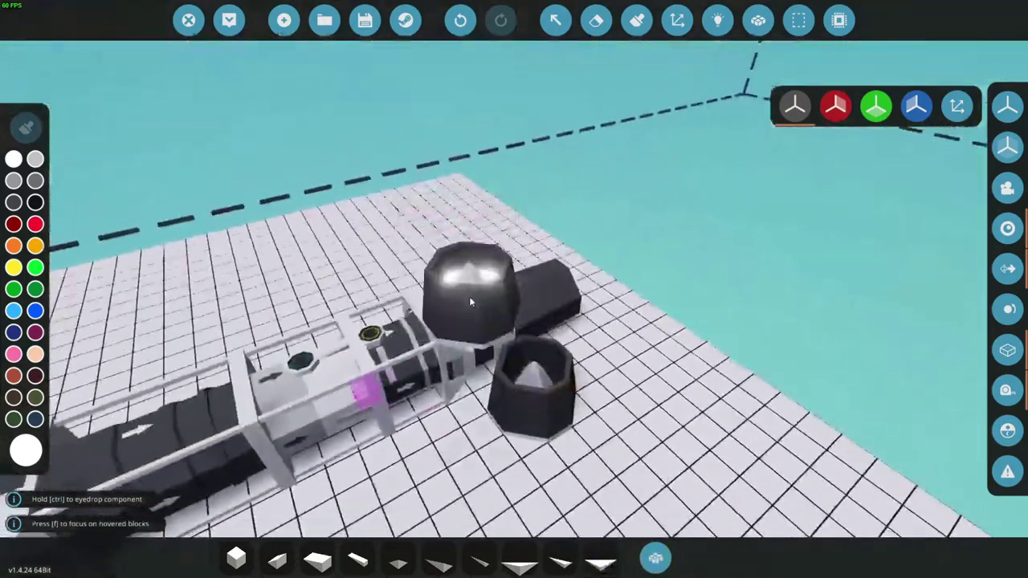
pyautogui.scroll(2, 452, 300)
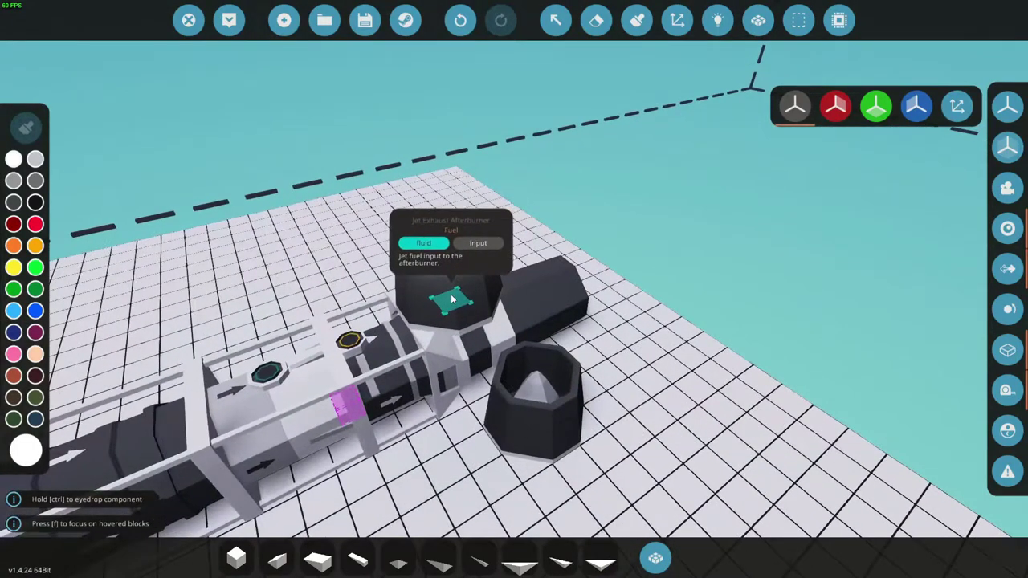
pyautogui.press('Delete')
pyautogui.click(534, 385)
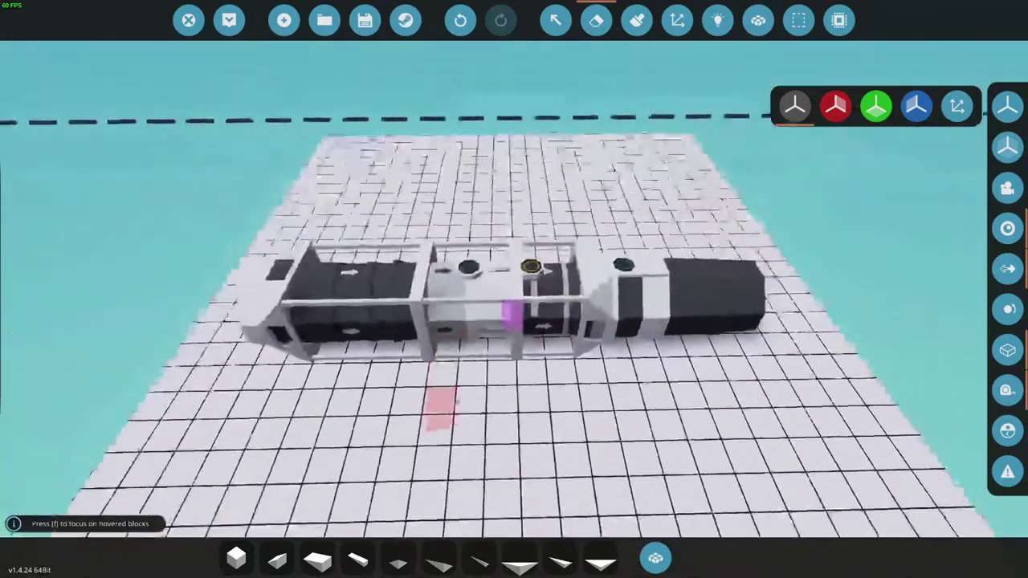
# Search the component inventory for "tank" and place a fluid tank on top of the combustion chamber's port.
pyautogui.moveTo(608, 282); pyautogui.dragTo(660, 338)
pyautogui.scroll(2, 661, 339)
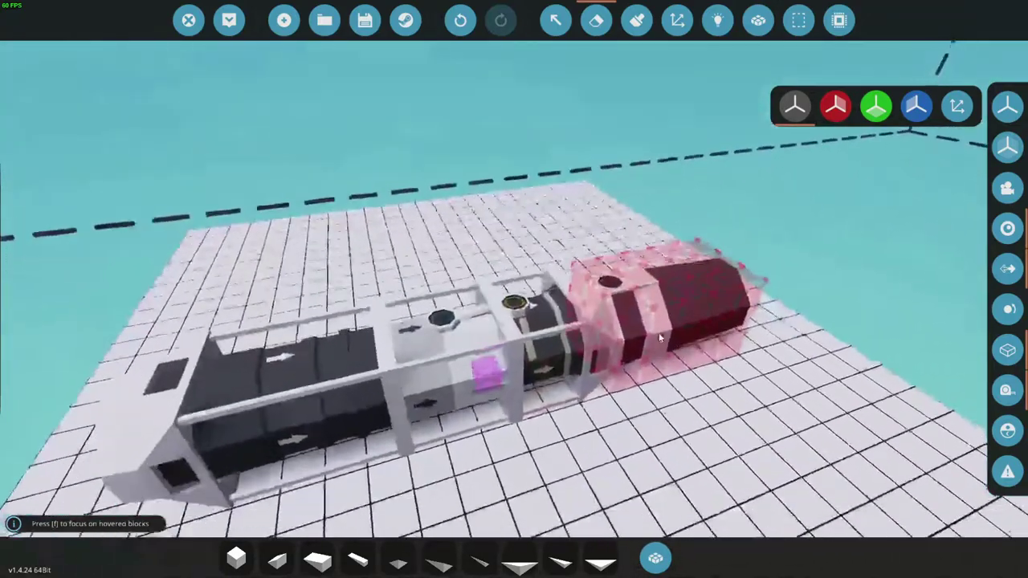
pyautogui.scroll(-2, 660, 338)
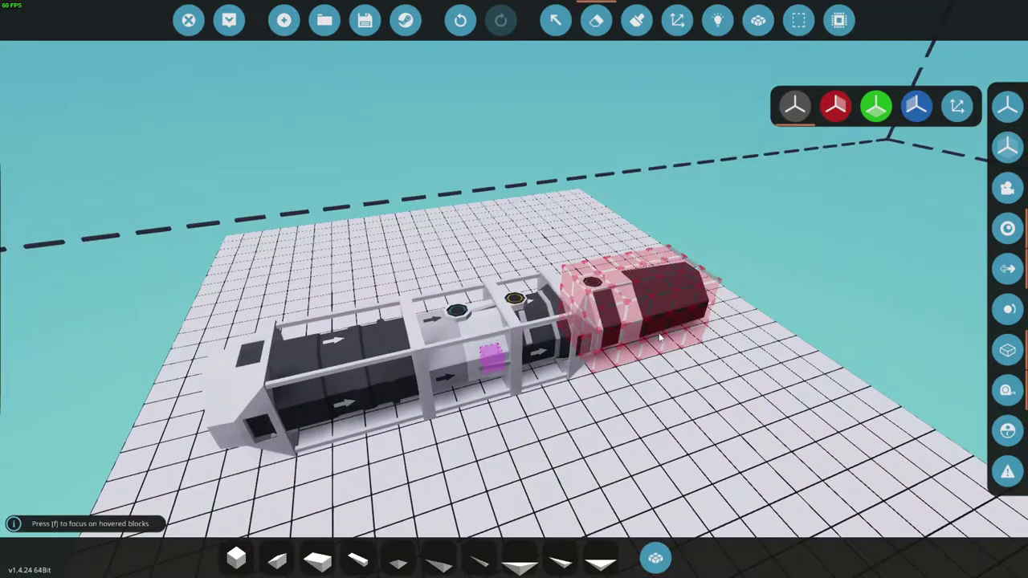
pyautogui.press('q')
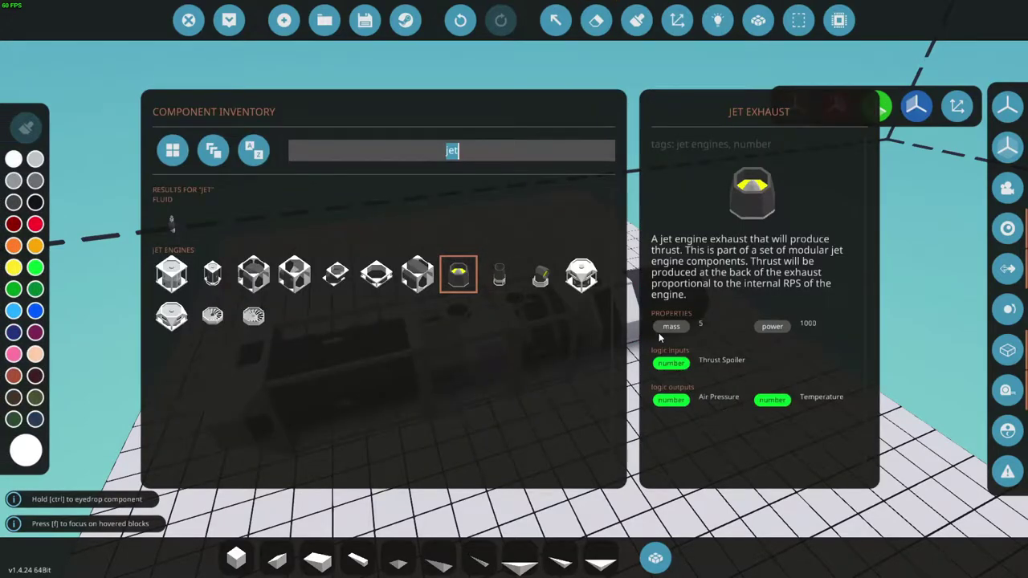
pyautogui.write('tank')
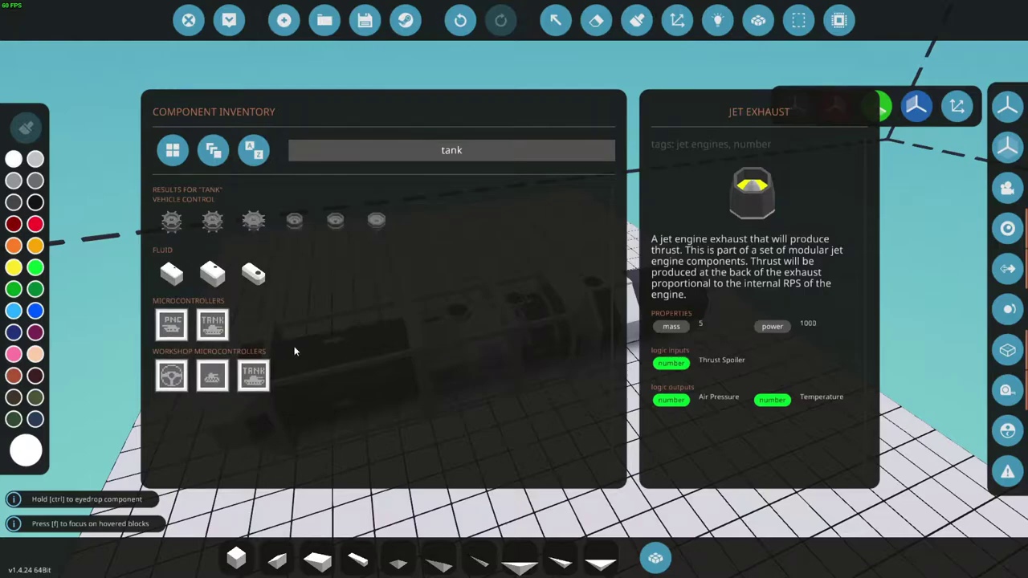
pyautogui.click(160, 275)
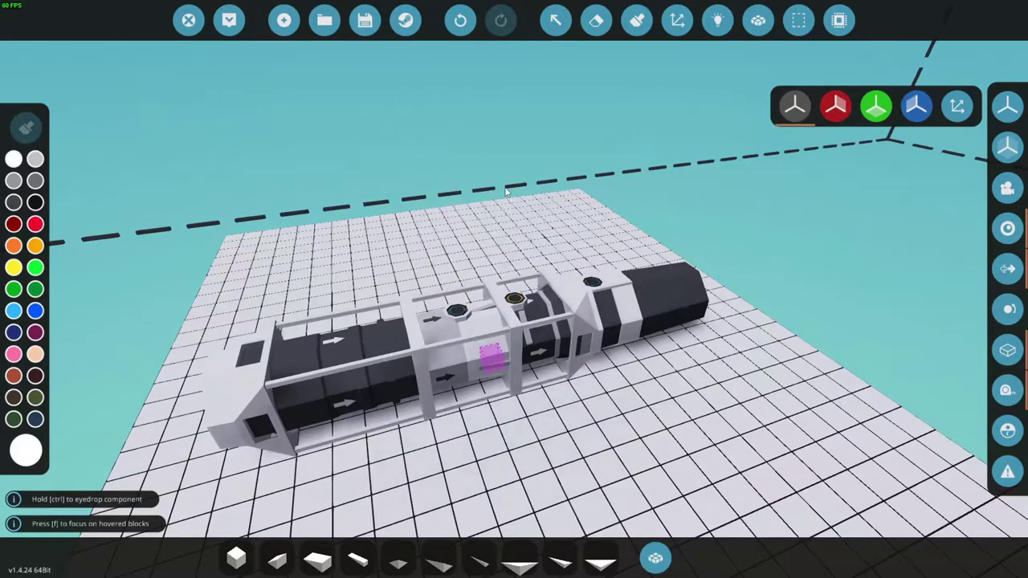
pyautogui.click(457, 297)
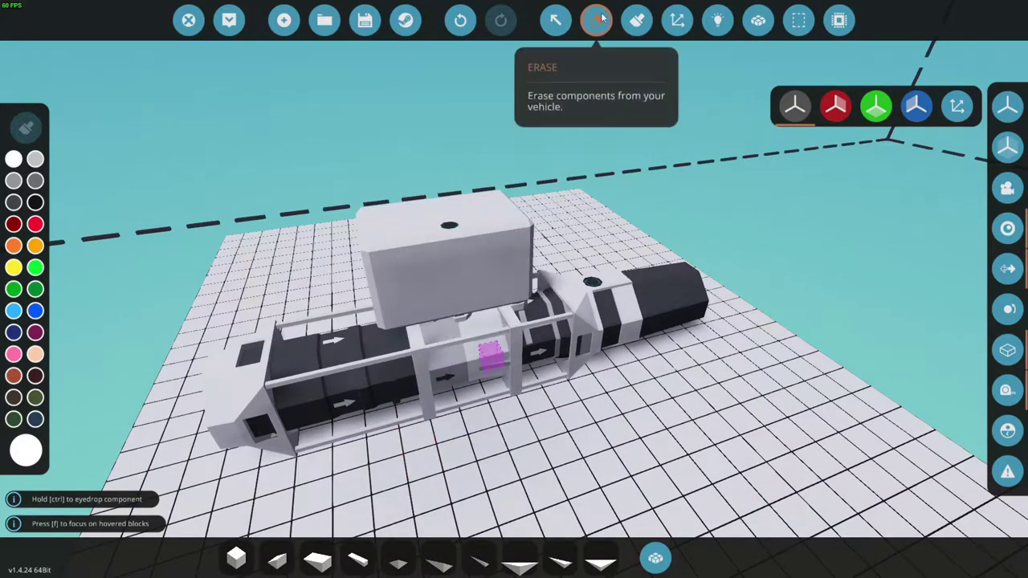
# Open the properties of the fluid tank on top of the combustion chamber.
pyautogui.click(556, 30)
pyautogui.click(446, 257)
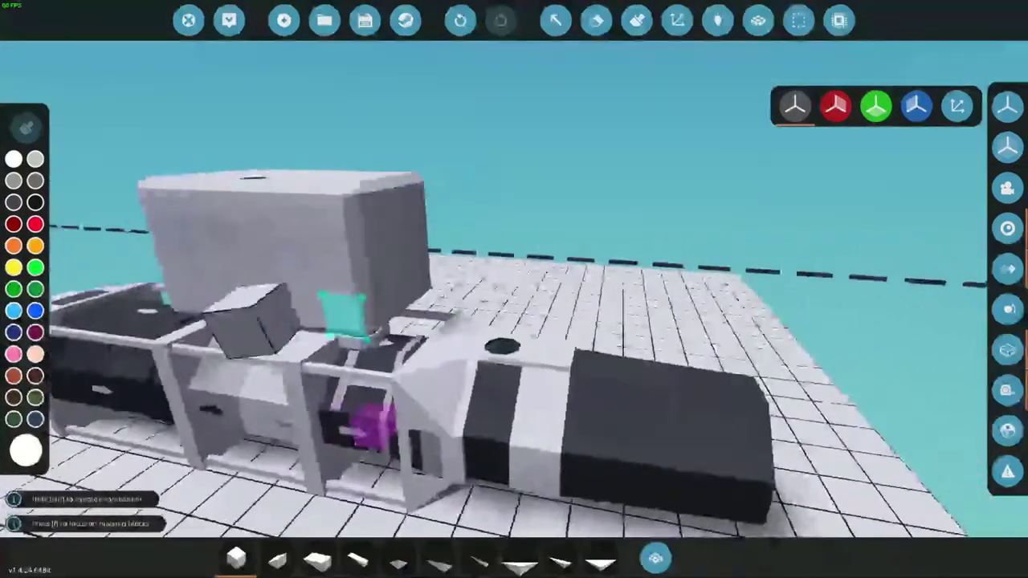
pyautogui.press('s')
# Search the component inventory for "pid" and place a PID controller on the fluid tank's side.
pyautogui.press('Tab')
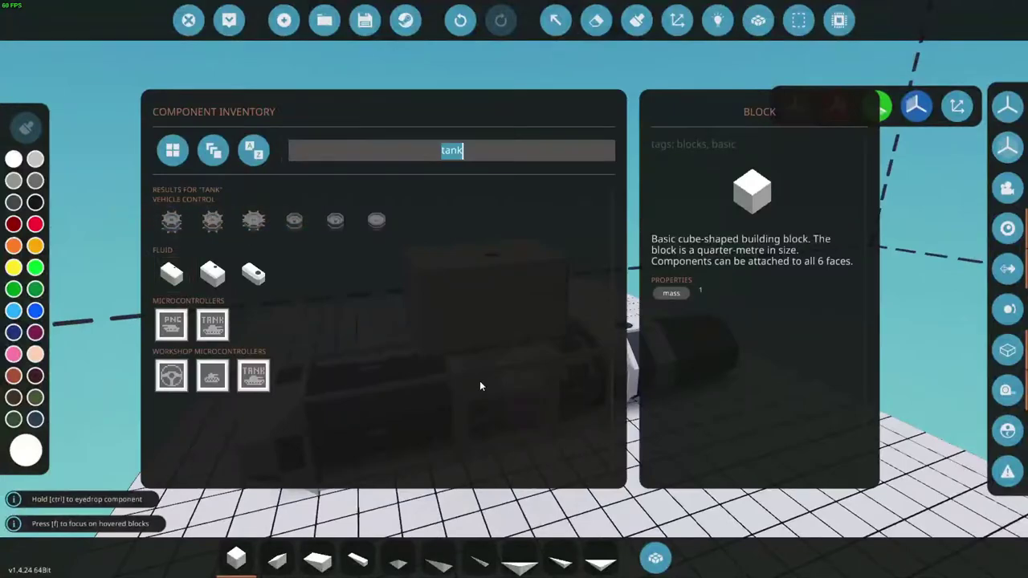
pyautogui.write('pid')
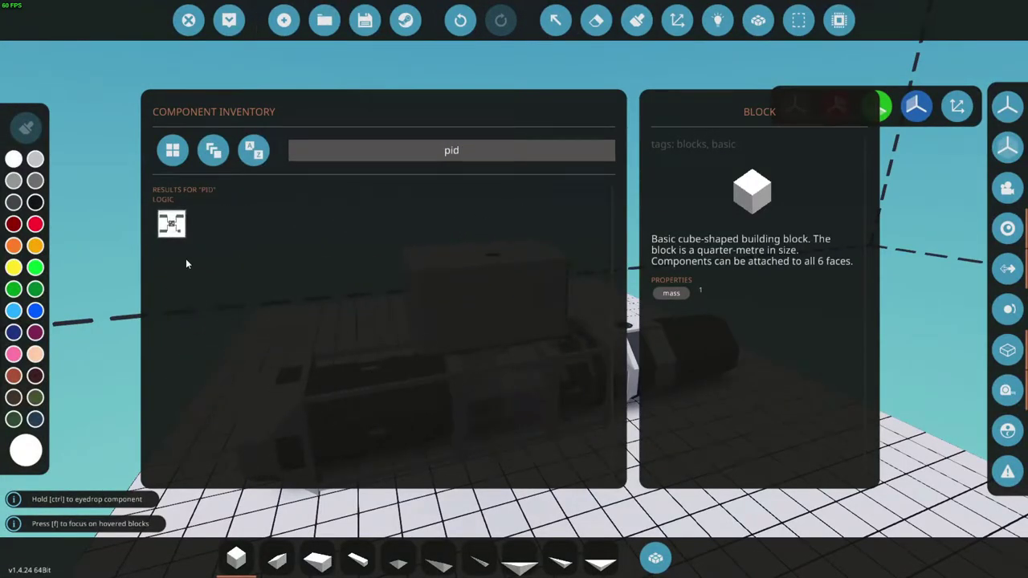
pyautogui.click(171, 224)
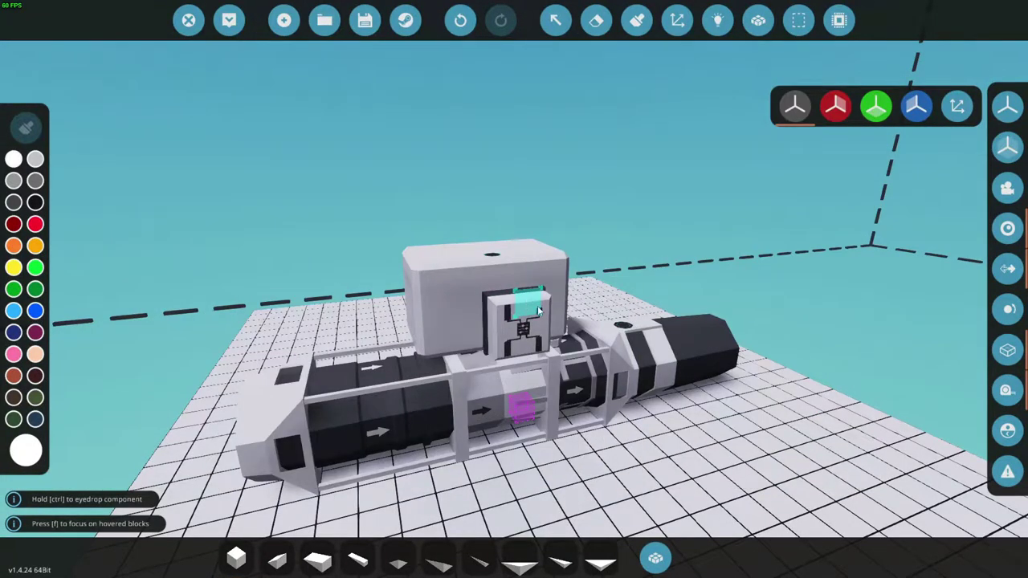
pyautogui.click(539, 310)
# Search the component inventory for "th" and place two upright throttle levers side by side next to the PID controller.
pyautogui.press('q')
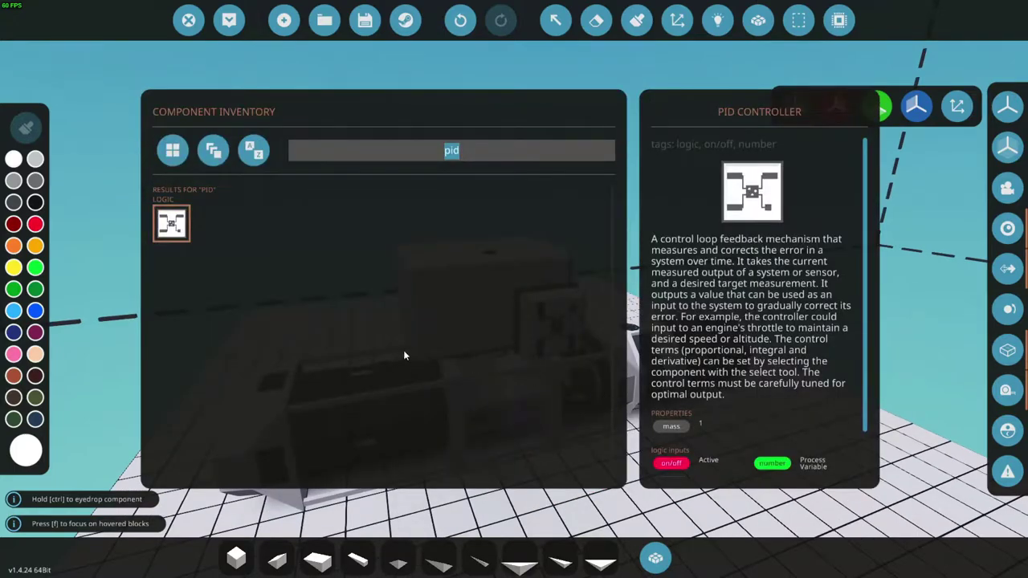
pyautogui.write('tht')
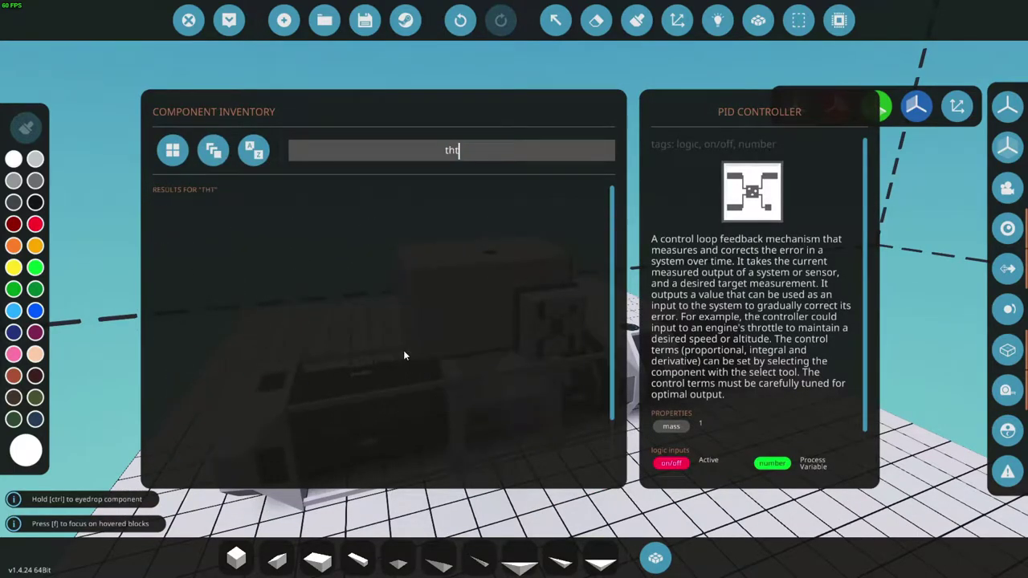
pyautogui.press('BackSpace')
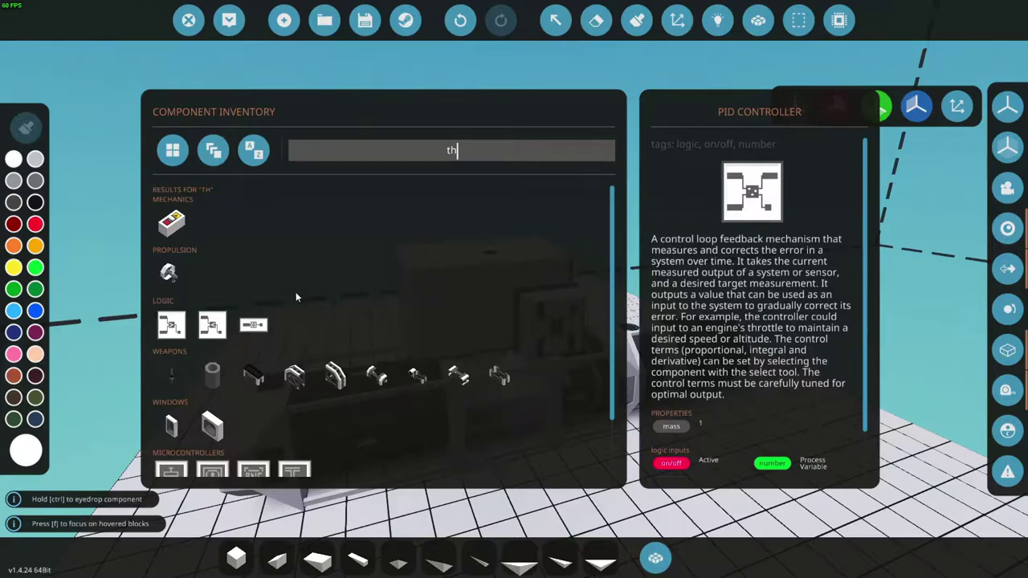
pyautogui.click(164, 220)
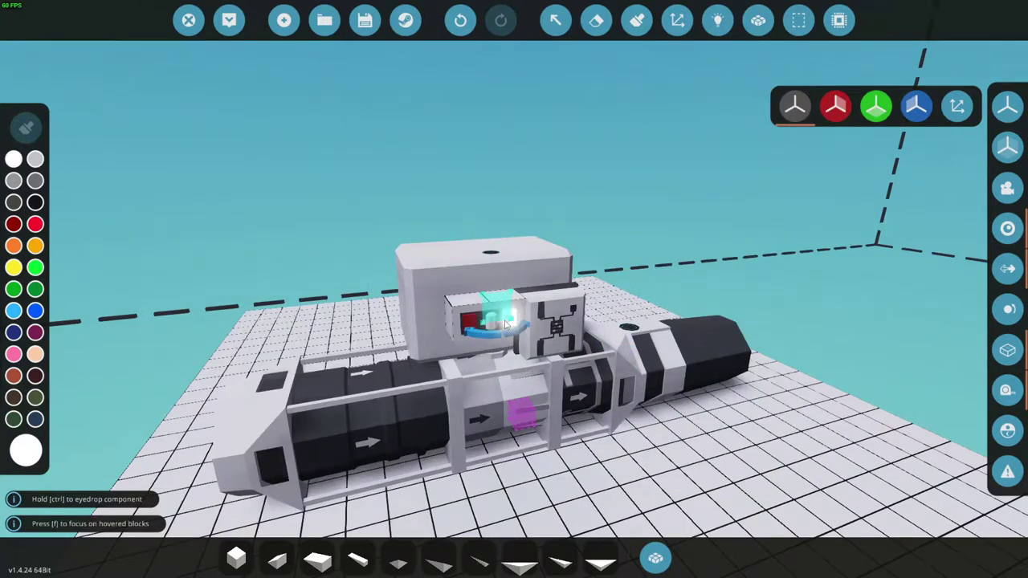
pyautogui.press('o')
pyautogui.press('l')
pyautogui.press('l')
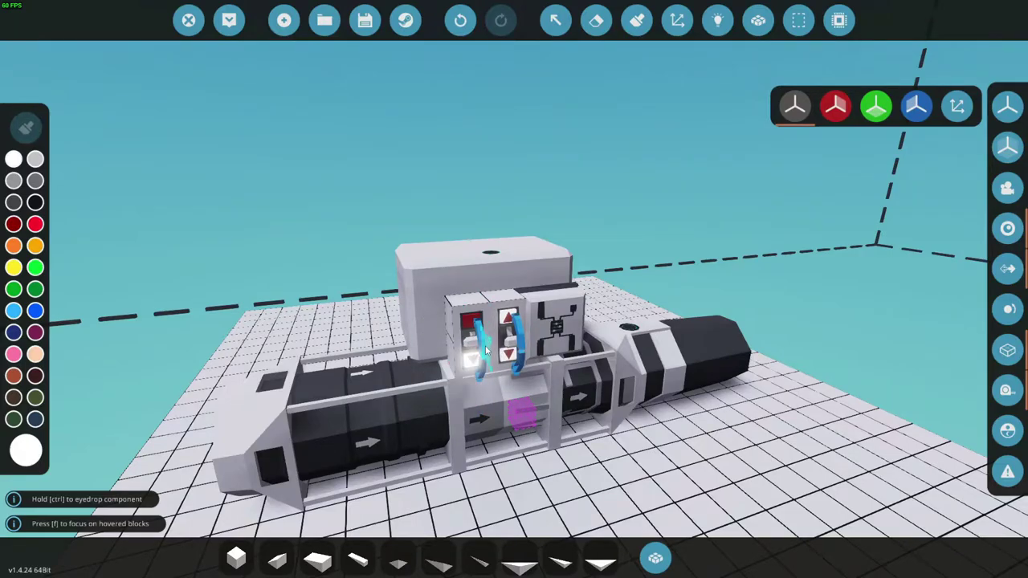
pyautogui.click(485, 351)
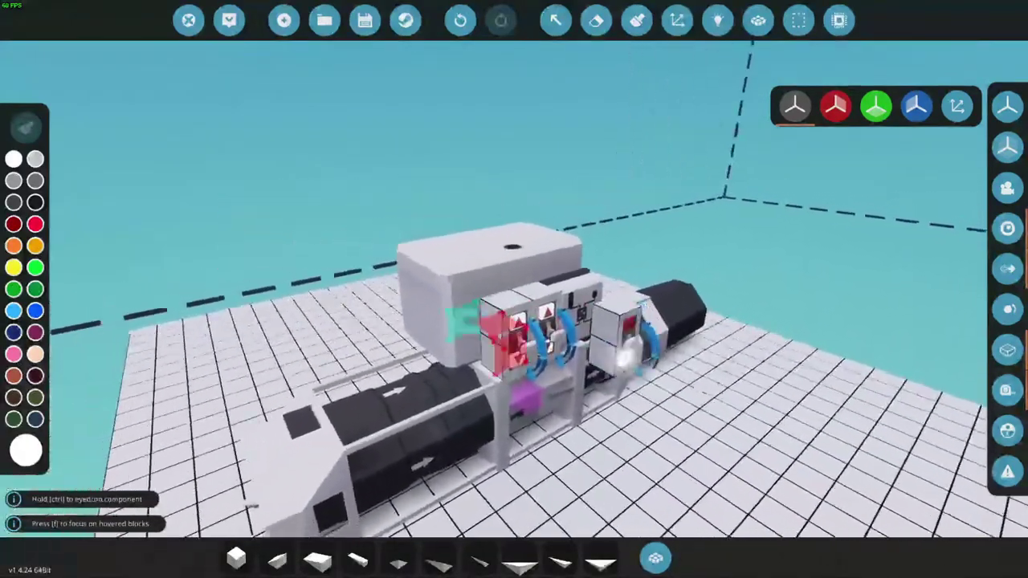
# Search for "push", place a push button above the outer throttle lever and a Push to Toggle logic block beside that lever.
pyautogui.write('qpush')
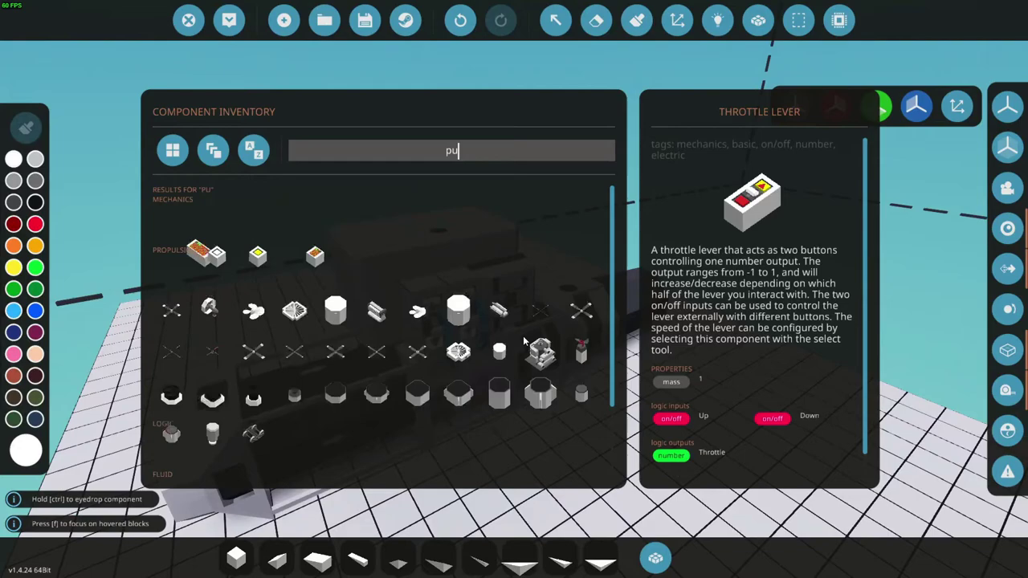
pyautogui.press('Return')
pyautogui.click(428, 268)
pyautogui.press('Tab')
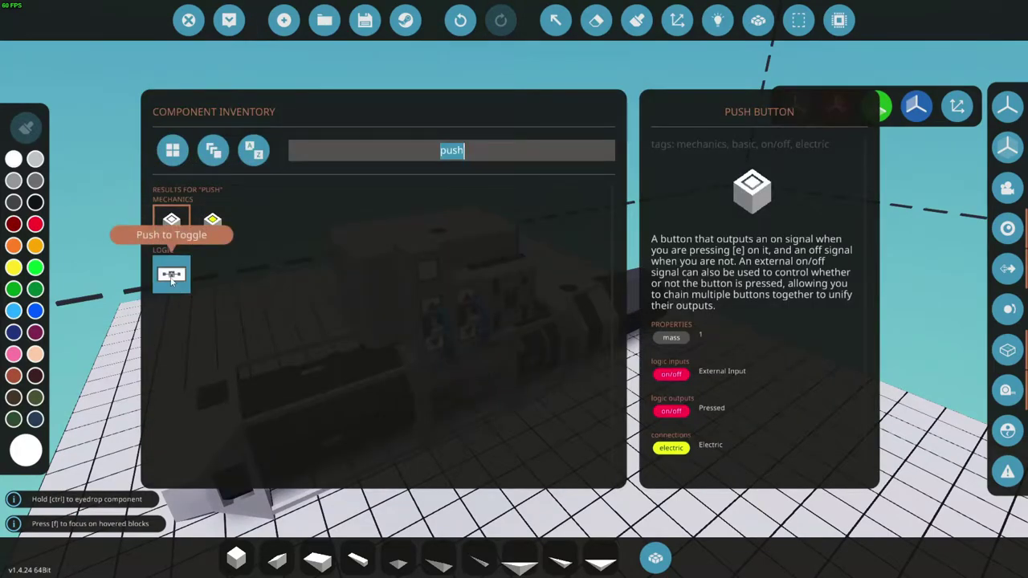
pyautogui.click(171, 277)
pyautogui.click(383, 313)
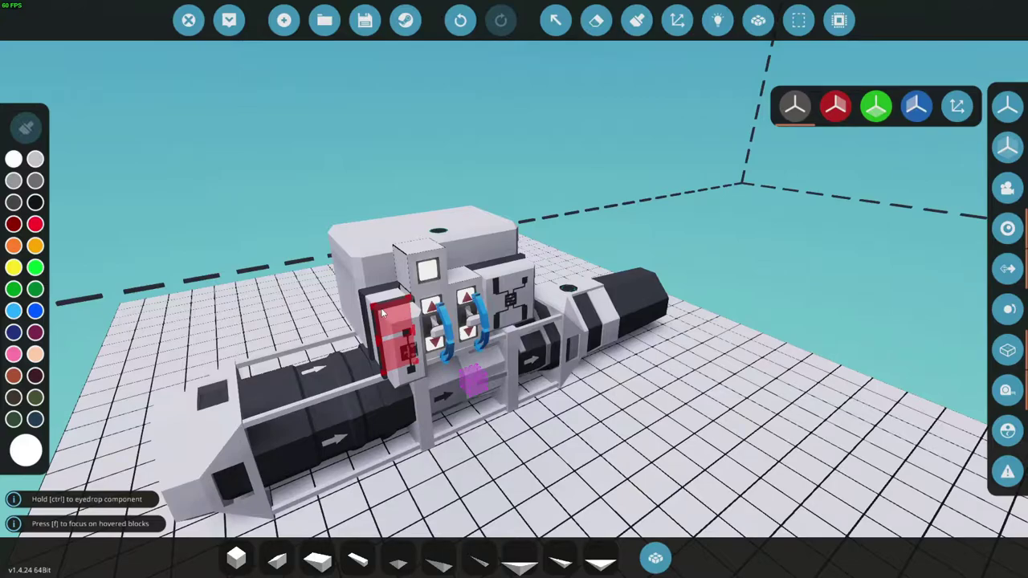
pyautogui.press('s')
pyautogui.press('a')
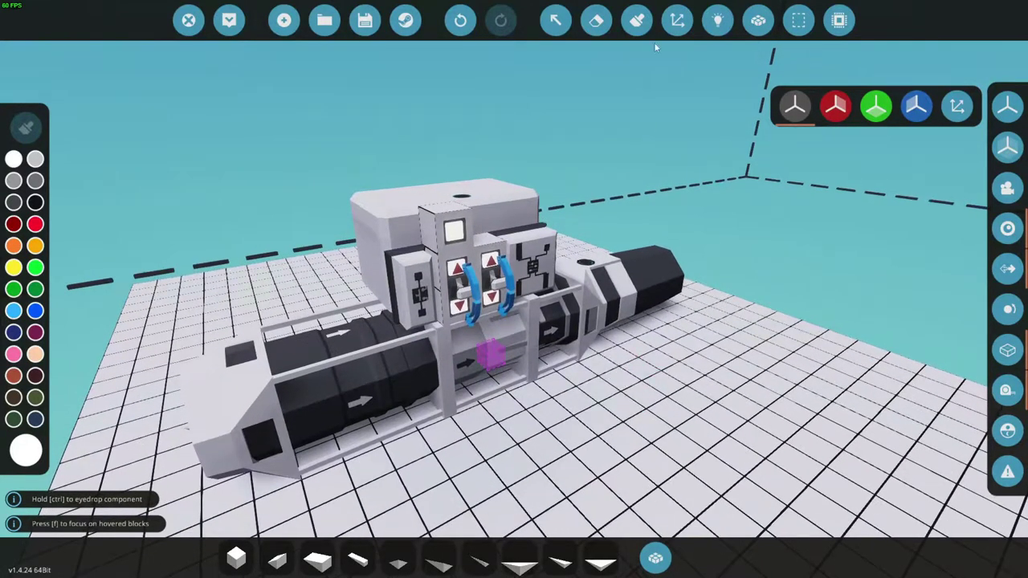
# Search the component inventory for "bat" and mount a battery above the PID controller, beside the push button.
pyautogui.click(718, 19)
pyautogui.write('q')
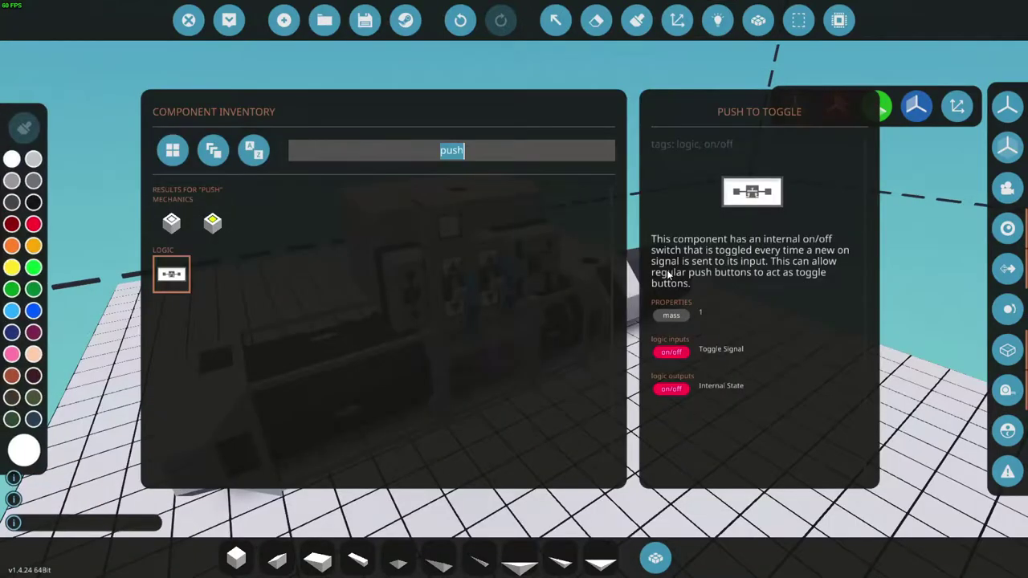
pyautogui.write('bat')
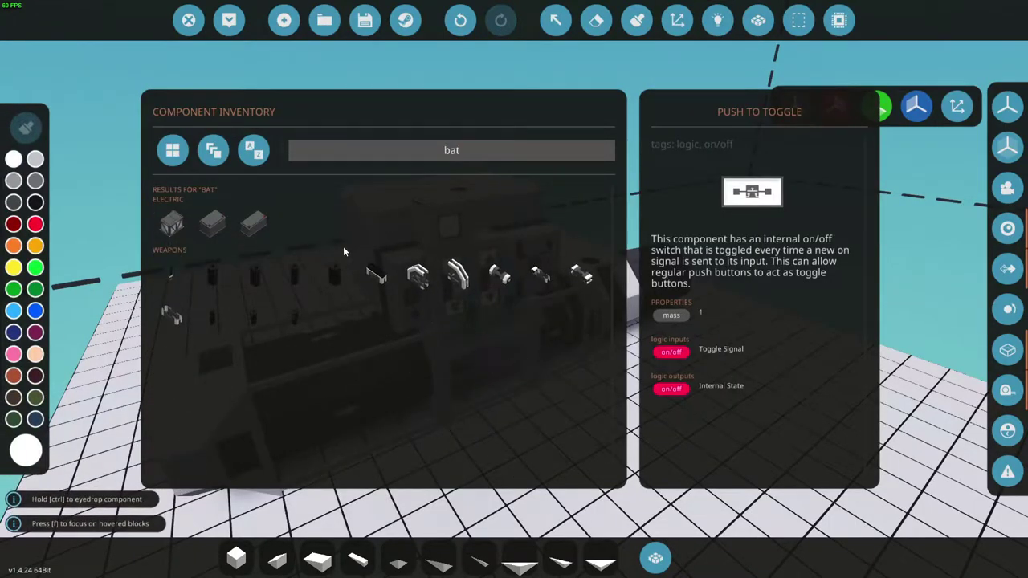
pyautogui.click(253, 222)
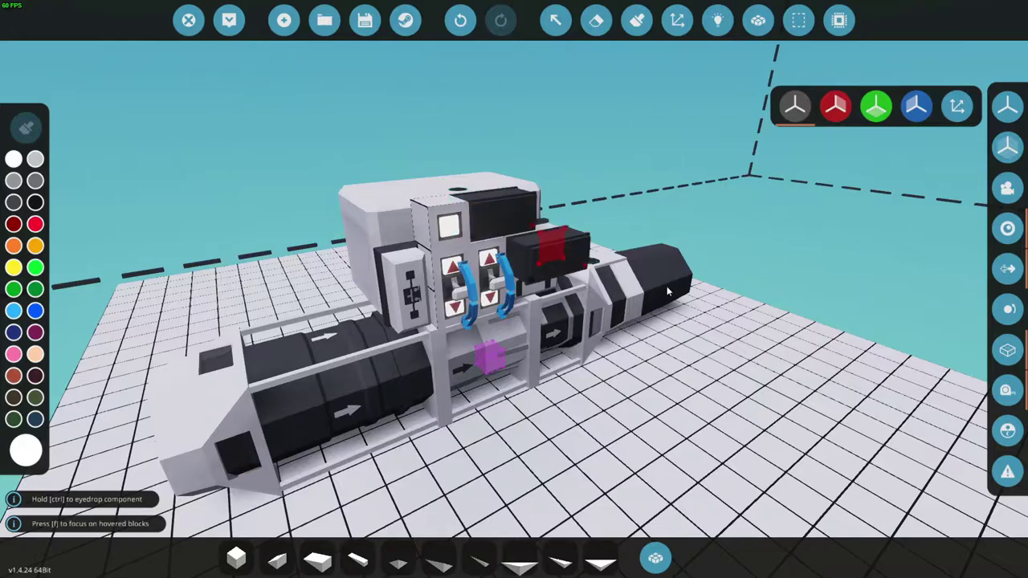
# Wire the battery electrically to the turbine and to the compressor.
pyautogui.click(718, 19)
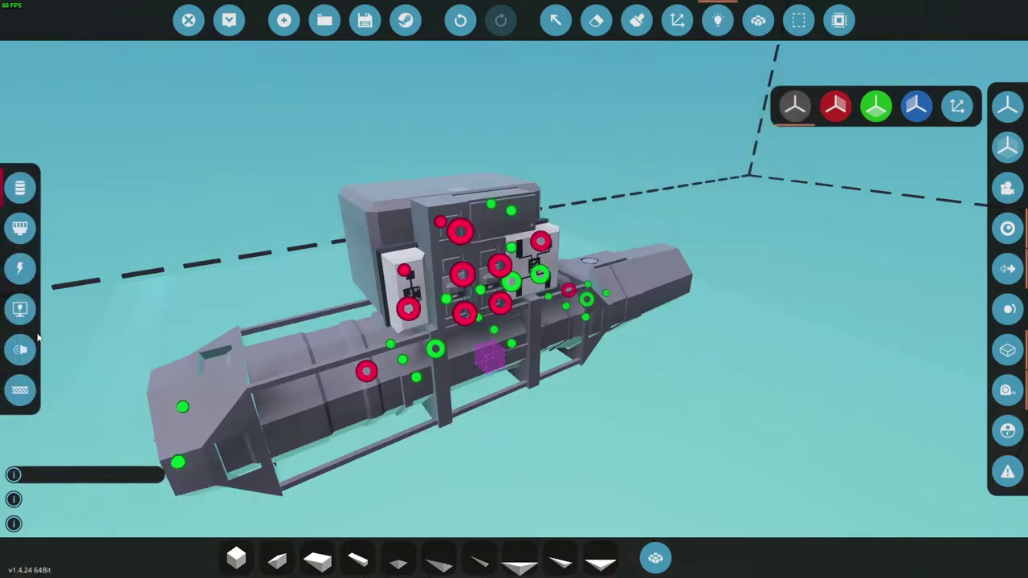
pyautogui.click(20, 267)
pyautogui.moveTo(478, 216); pyautogui.dragTo(543, 338)
pyautogui.moveTo(478, 216); pyautogui.dragTo(327, 384)
pyautogui.click(236, 558)
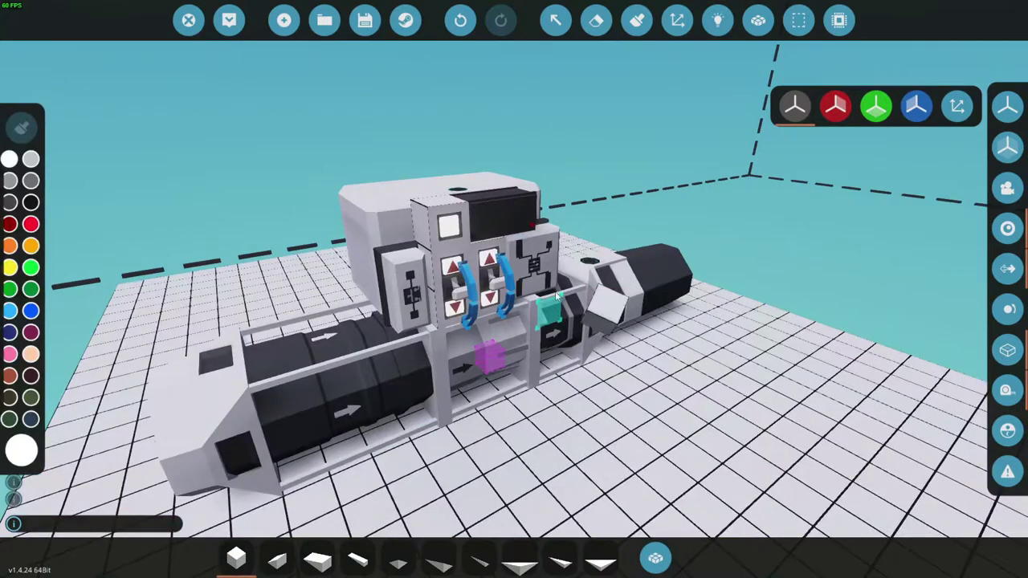
pyautogui.press('Tab')
# Connect the combustion chamber's RPS output to the PID controller's Process Variable, and the adjacent throttle lever's output to its other number input.
pyautogui.click(20, 188)
pyautogui.moveTo(673, 236); pyautogui.dragTo(641, 290)
pyautogui.scroll(3, 617, 292)
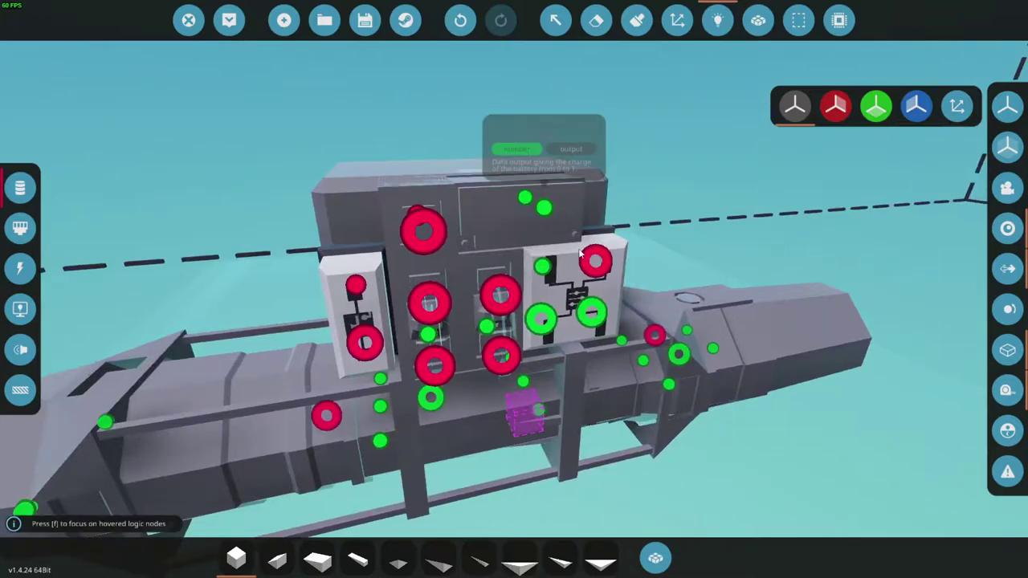
pyautogui.moveTo(616, 327); pyautogui.dragTo(646, 314)
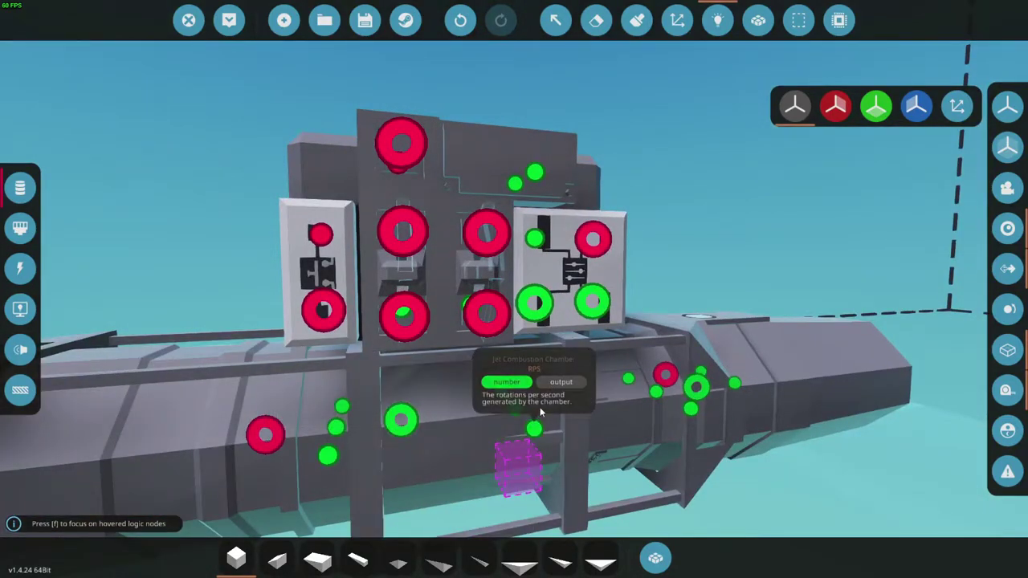
pyautogui.moveTo(534, 428); pyautogui.dragTo(594, 303)
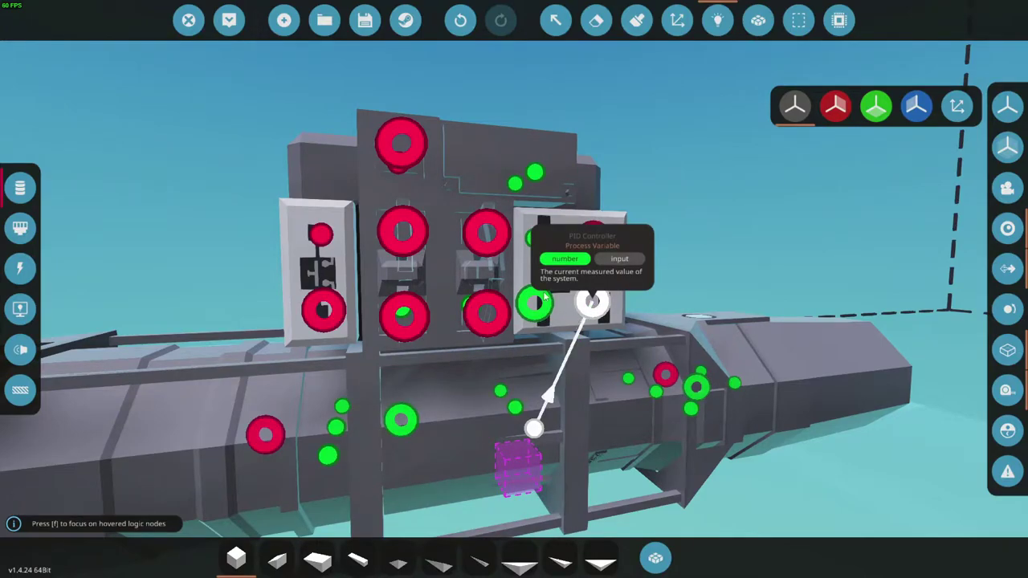
pyautogui.moveTo(470, 306); pyautogui.dragTo(537, 304)
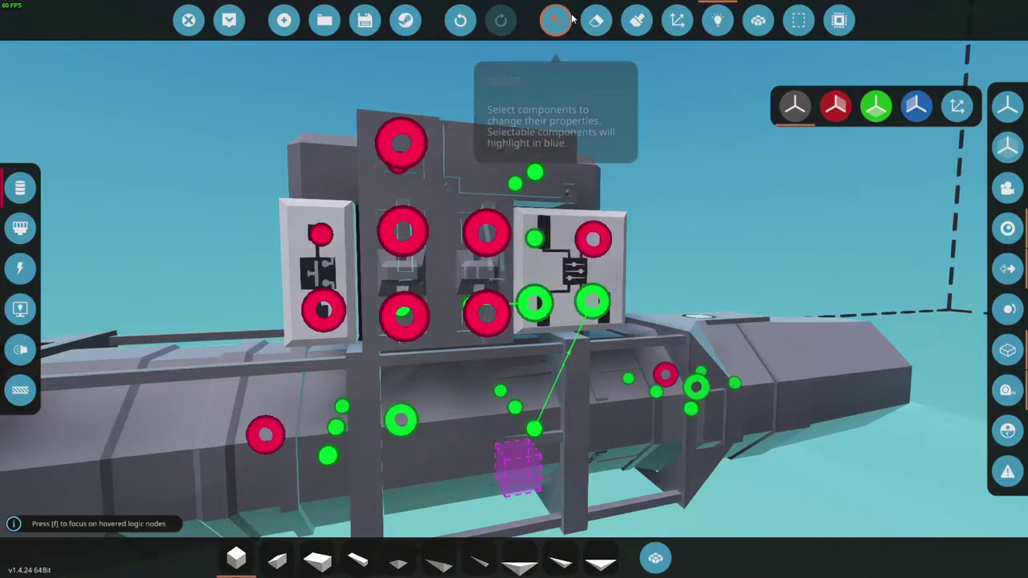
# Enter a display name for the throttle lever next to the PID controller.
pyautogui.click(557, 19)
pyautogui.click(478, 240)
pyautogui.click(207, 109)
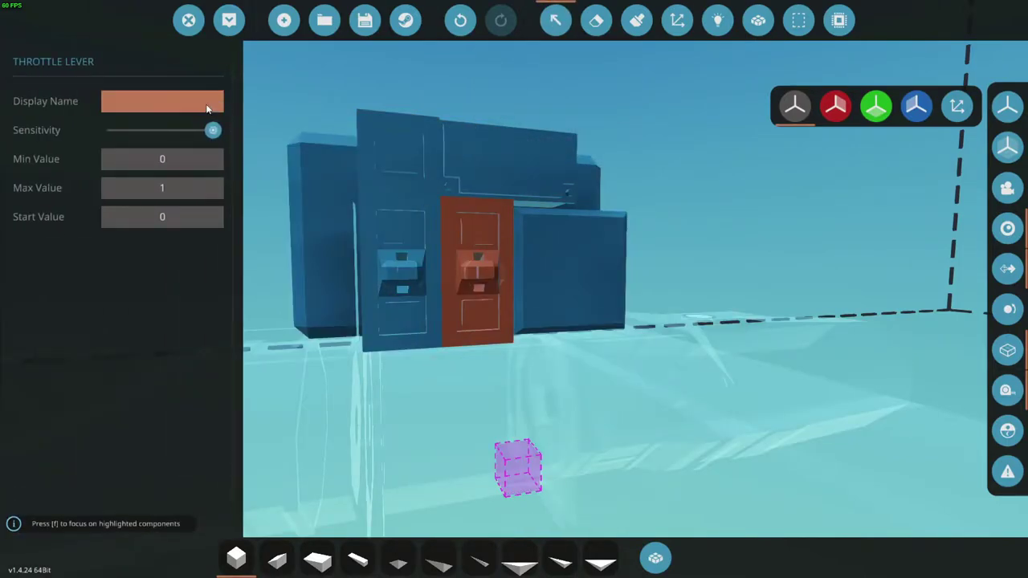
pyautogui.write('tho')
pyautogui.write('r')
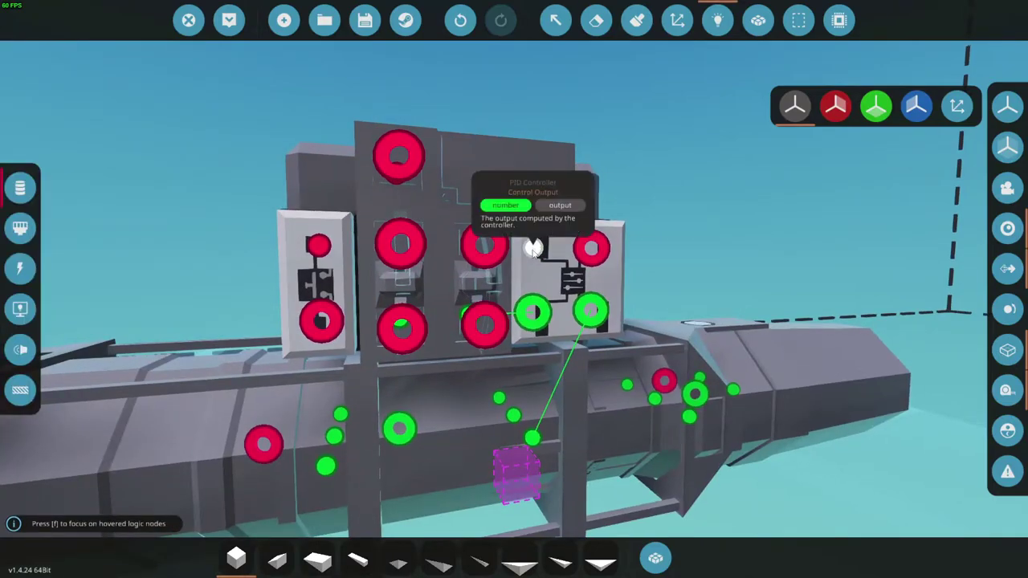
# Connect the PID's Control Output to the combustion chamber's number input, and the push button's Pressed output to the compressor and Push to Toggle.
pyautogui.moveTo(533, 247); pyautogui.dragTo(399, 431)
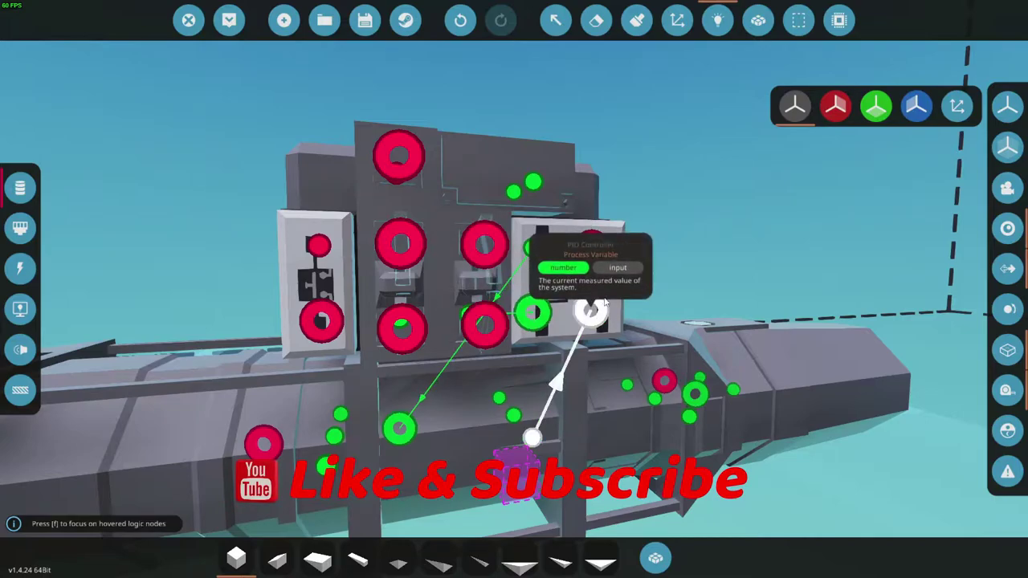
pyautogui.moveTo(573, 391); pyautogui.dragTo(371, 374)
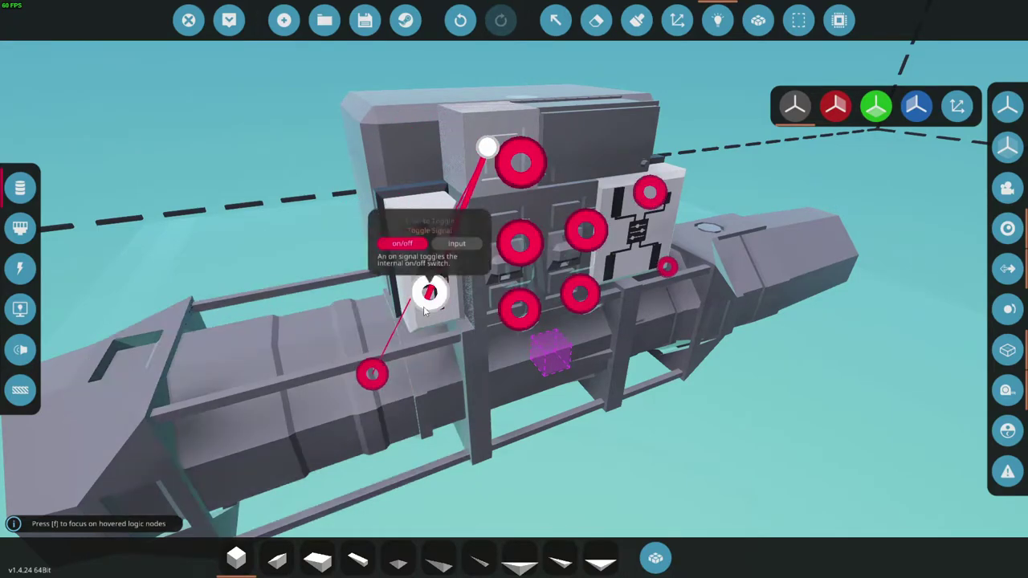
pyautogui.moveTo(424, 312); pyautogui.dragTo(546, 297)
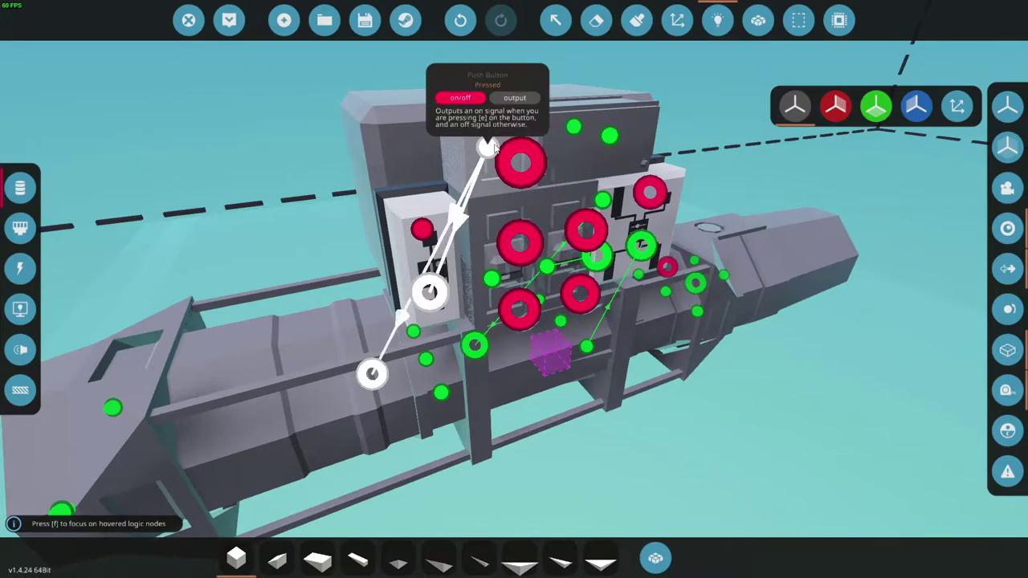
pyautogui.moveTo(362, 375); pyautogui.dragTo(373, 380)
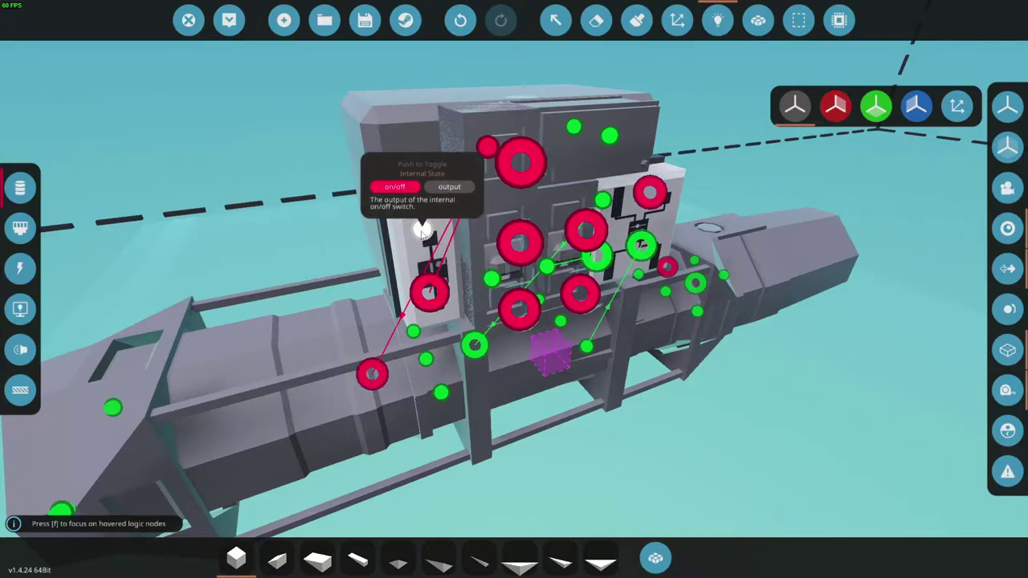
# Connect the Push to Toggle's Internal State to the PID controller's Active input, and the outer throttle lever's output to the afterburner exhaust.
pyautogui.moveTo(424, 251); pyautogui.dragTo(651, 197)
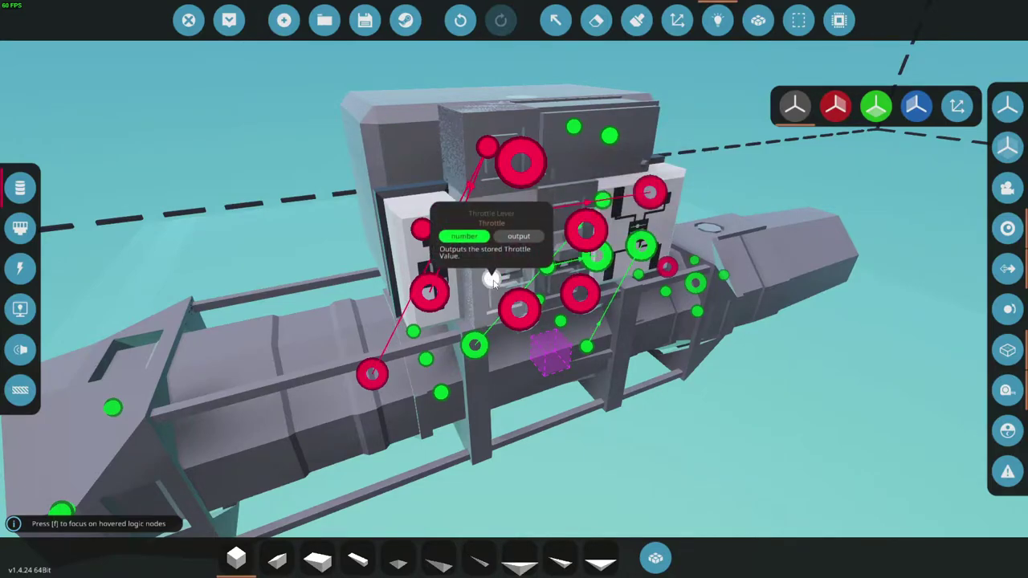
pyautogui.moveTo(492, 279); pyautogui.dragTo(722, 305)
# Set the push button's display name to "starter".
pyautogui.click(556, 20)
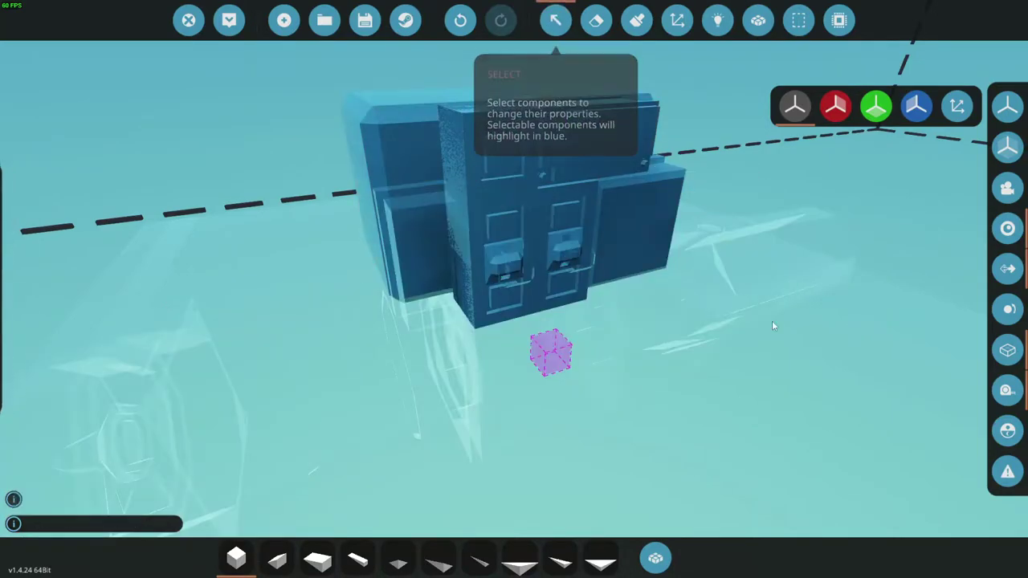
pyautogui.moveTo(795, 350); pyautogui.dragTo(515, 289)
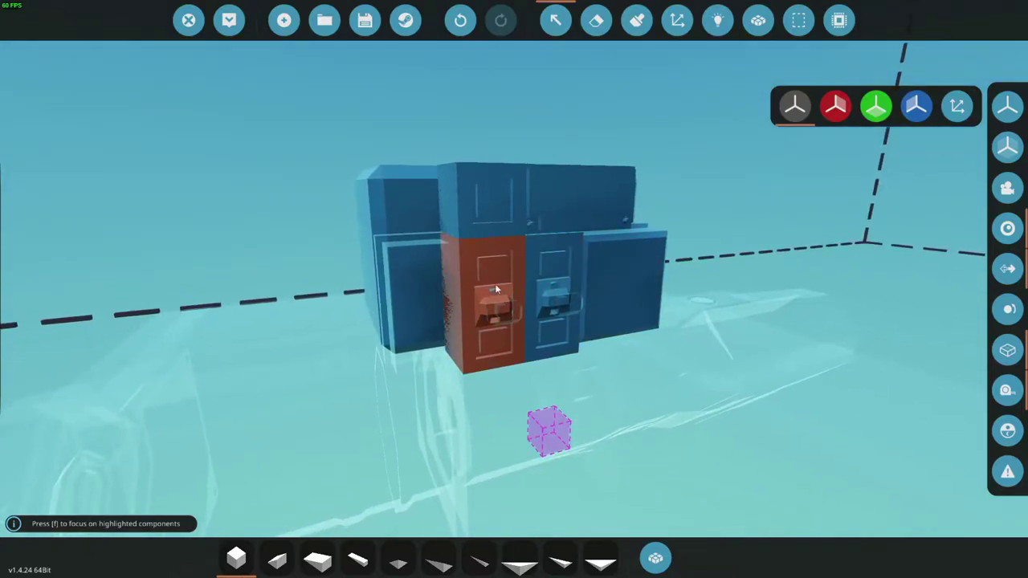
pyautogui.click(483, 186)
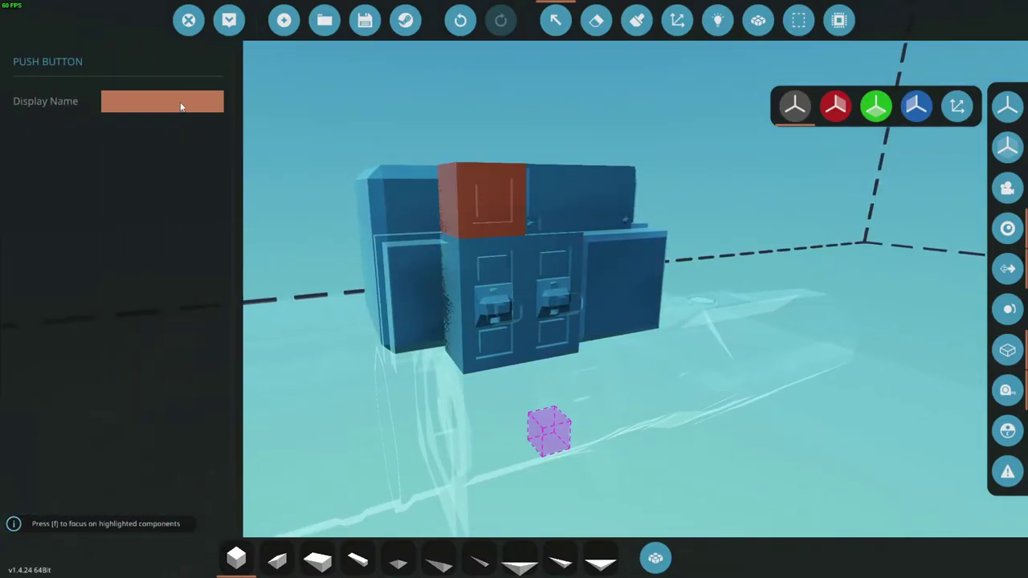
pyautogui.write('starter')
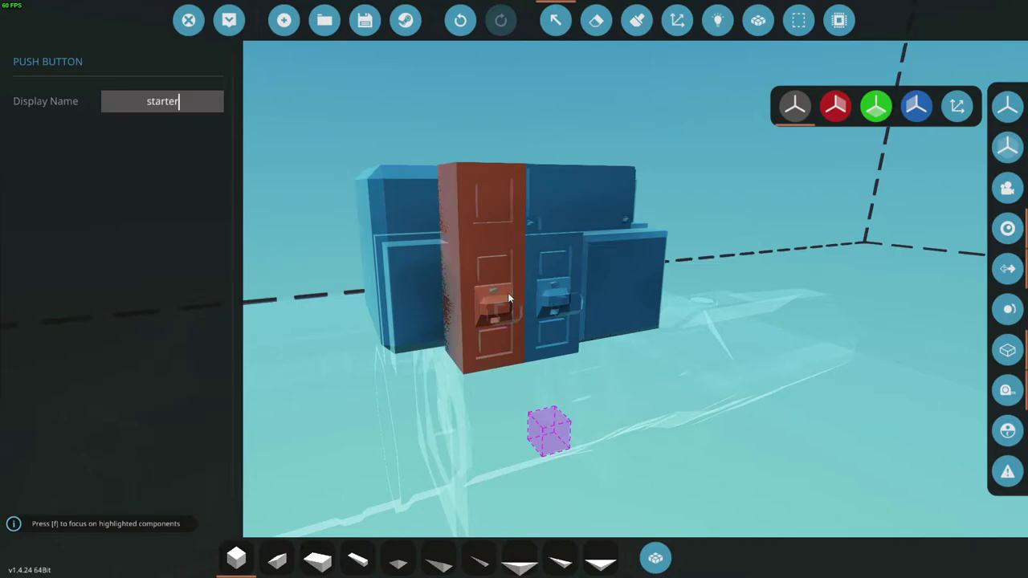
# Set the outer throttle lever's display name to "thrust" and leave its value settings as they are.
pyautogui.click(508, 293)
pyautogui.click(193, 111)
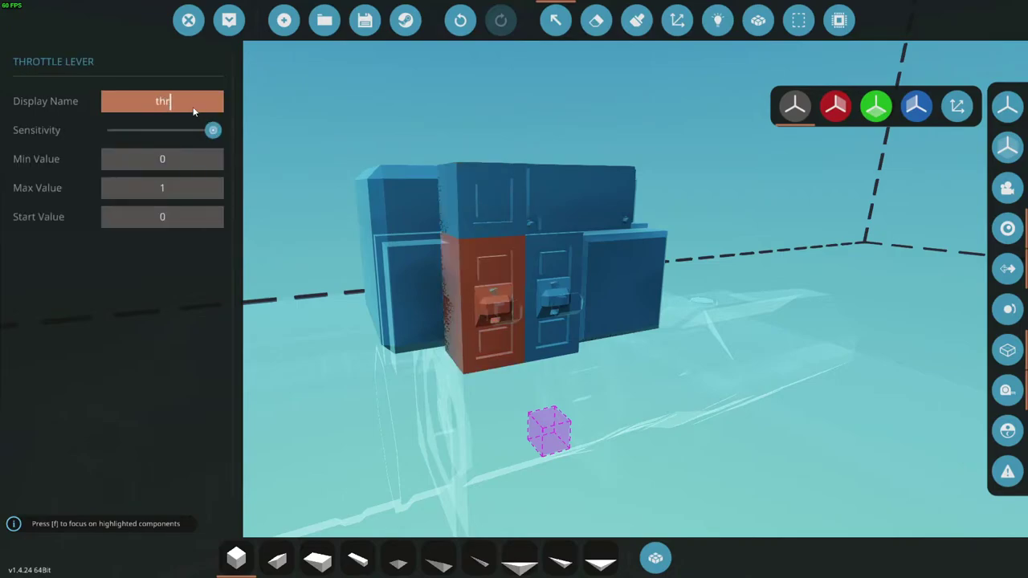
pyautogui.click(112, 220)
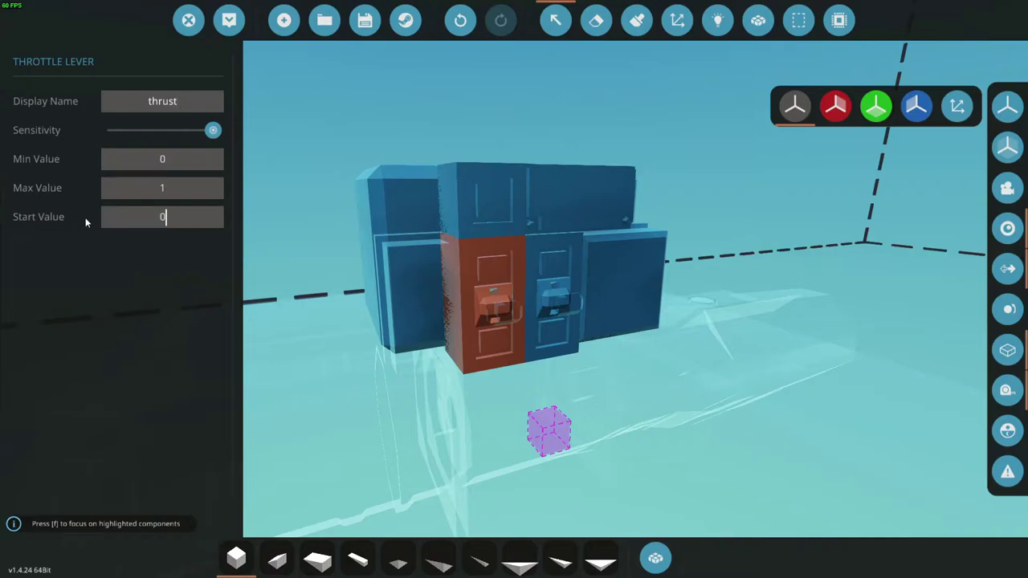
pyautogui.click(293, 345)
pyautogui.press('Escape')
# Review the logic connections between the starter button, levers, Push to Toggle, PID controller and engine parts.
pyautogui.scroll(-3, 796, 368)
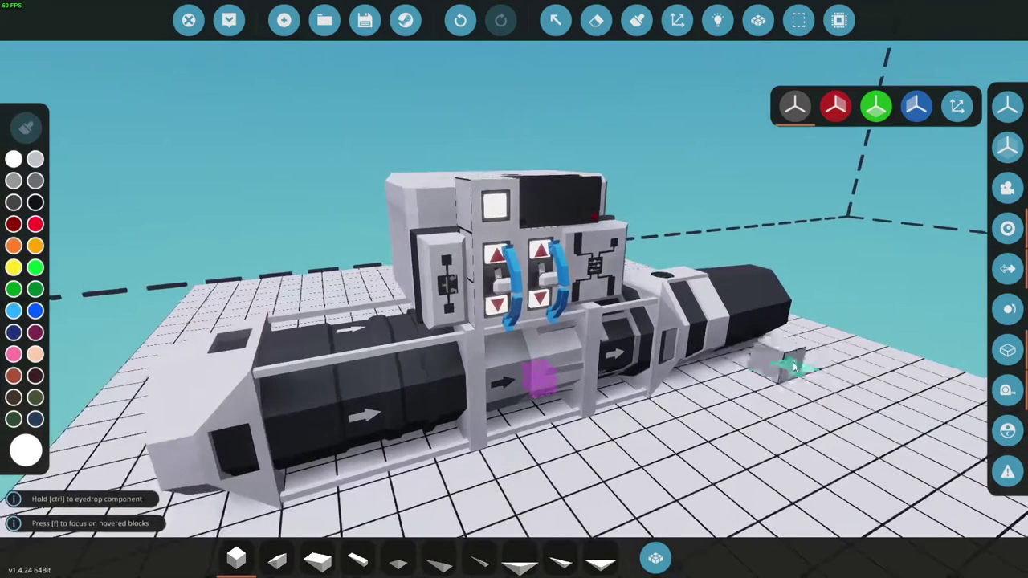
pyautogui.press('w')
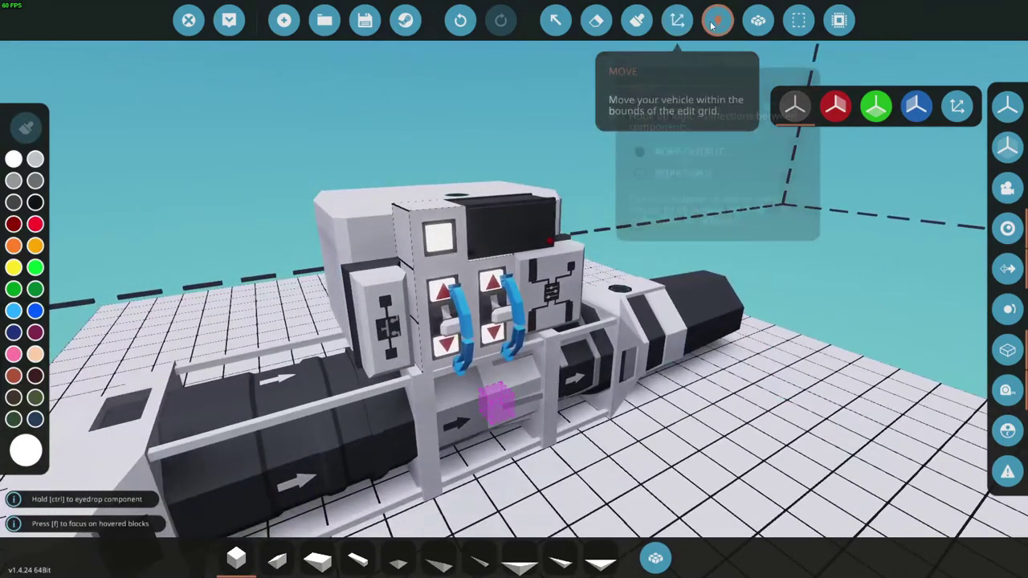
pyautogui.click(717, 20)
pyautogui.scroll(5, 705, 334)
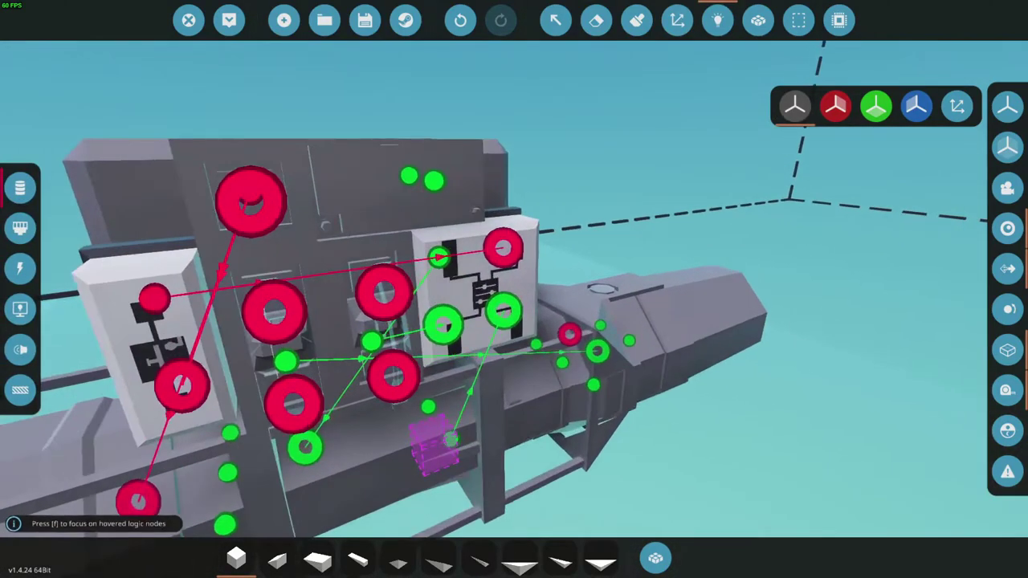
pyautogui.scroll(-5, 706, 334)
pyautogui.scroll(5, 705, 334)
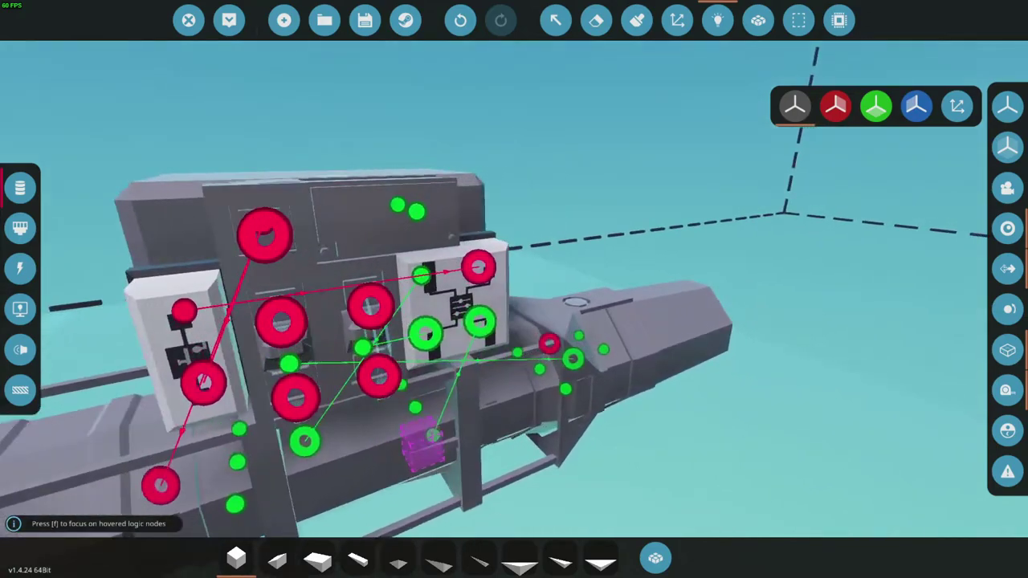
# Set the PID controller's Proportional Gain to .01, Integral Gain to .00001, Derivative Gain to .01 and Max Value to 1.
pyautogui.click(556, 21)
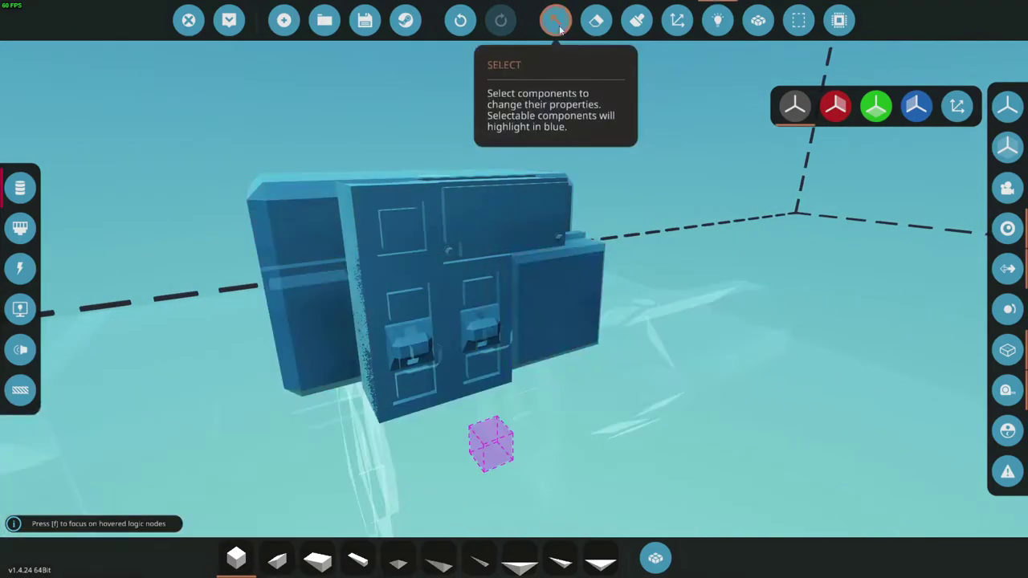
pyautogui.click(580, 296)
pyautogui.click(160, 102)
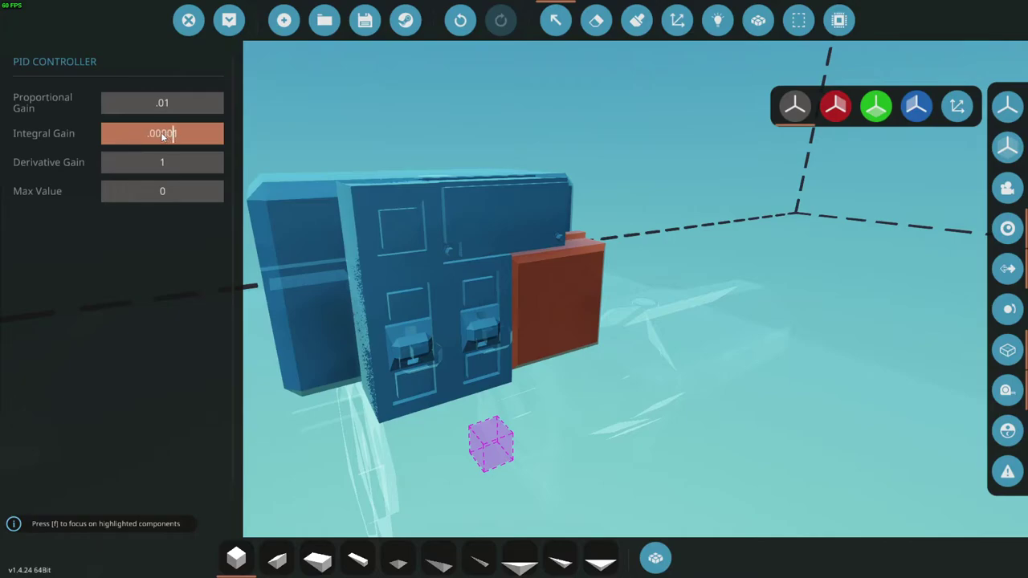
pyautogui.click(163, 137)
pyautogui.write('.00001')
pyautogui.click(164, 161)
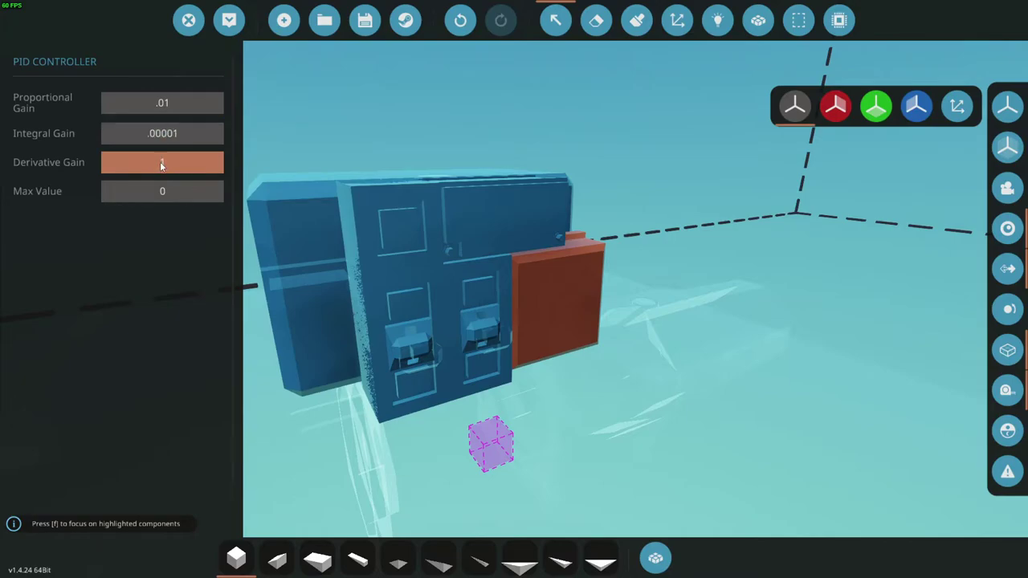
pyautogui.write('.01')
pyautogui.click(188, 203)
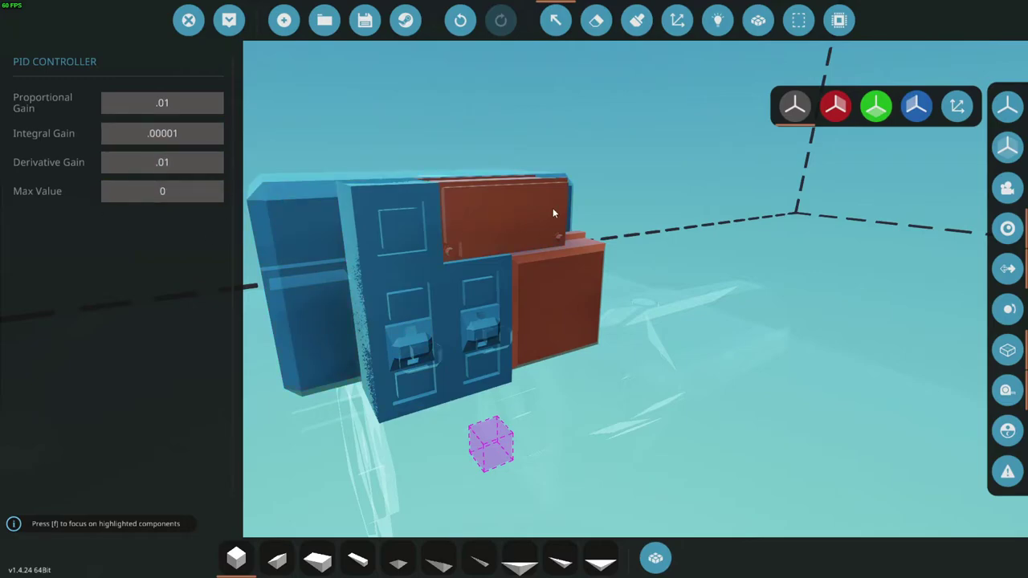
pyautogui.write('1')
pyautogui.click(343, 150)
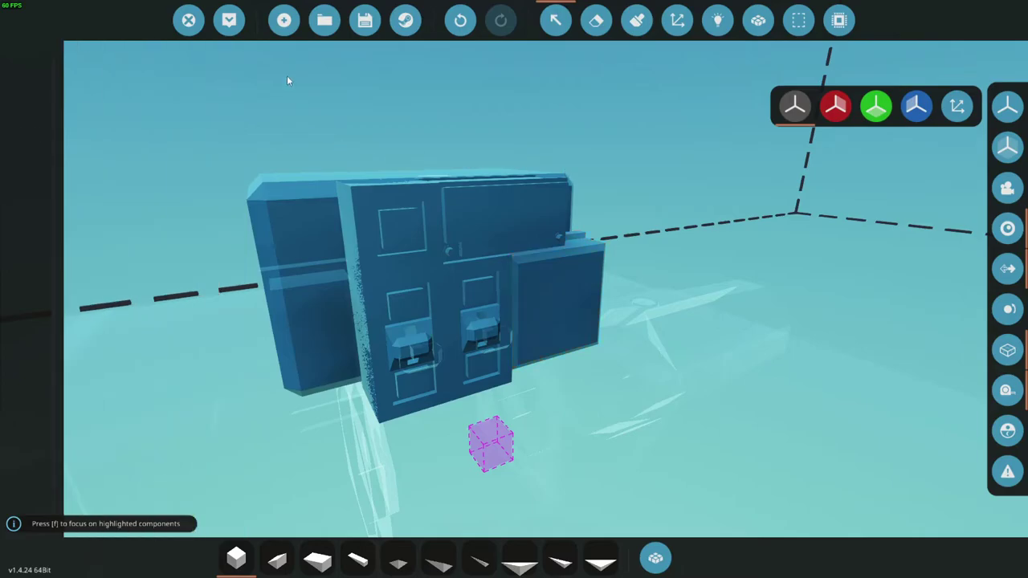
# Spawn the engine and inspect the PID controller and combustion chamber readings in the hangar.
pyautogui.click(556, 20)
pyautogui.scroll(-5, 626, 212)
pyautogui.moveTo(626, 212); pyautogui.dragTo(549, 148)
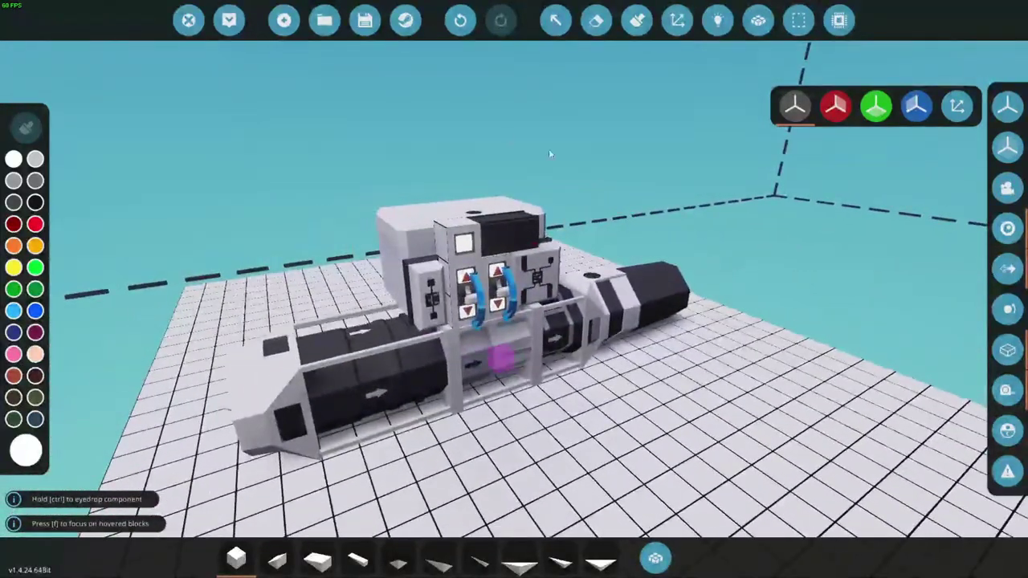
pyautogui.click(228, 22)
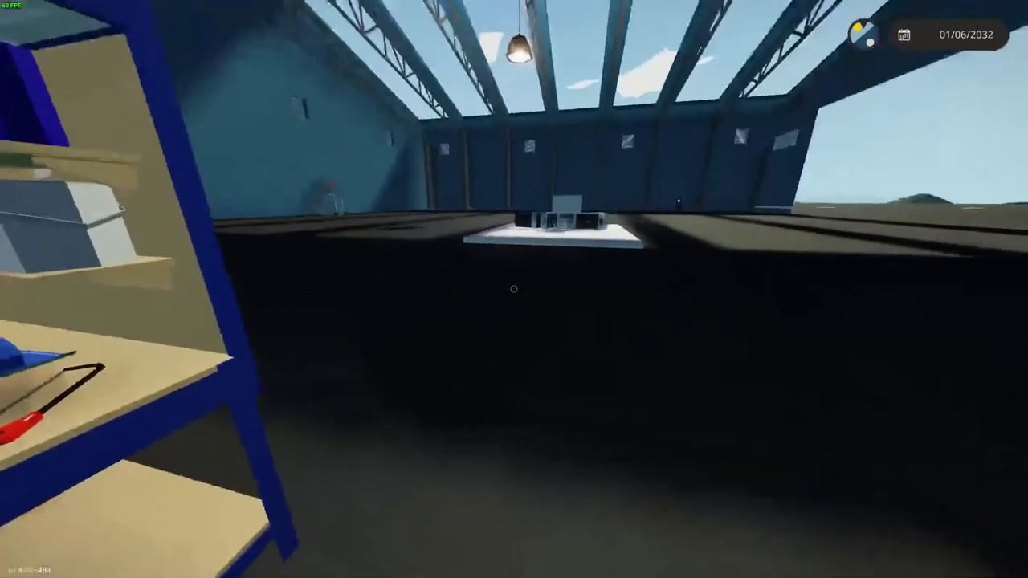
pyautogui.press('w')
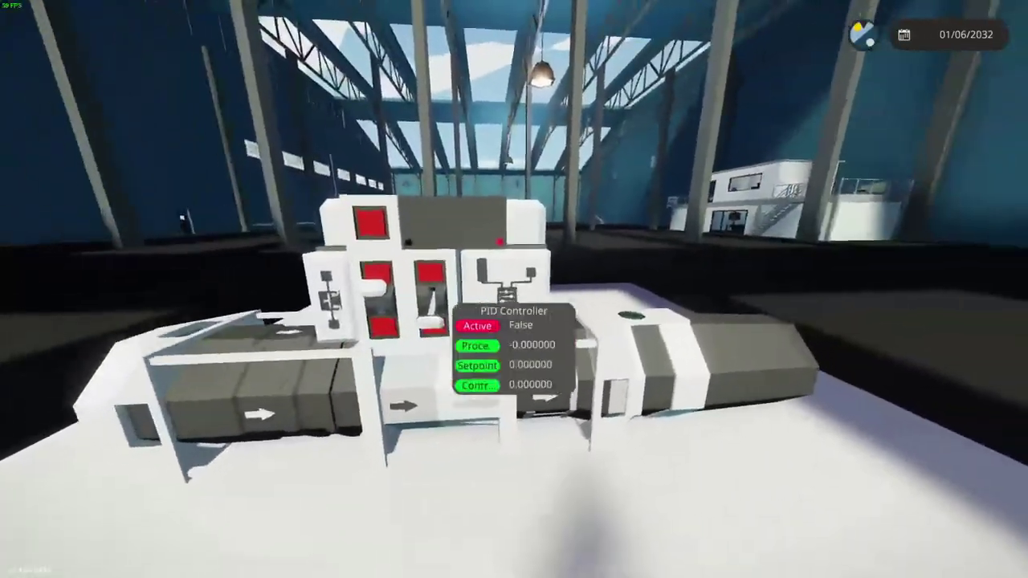
pyautogui.press('w')
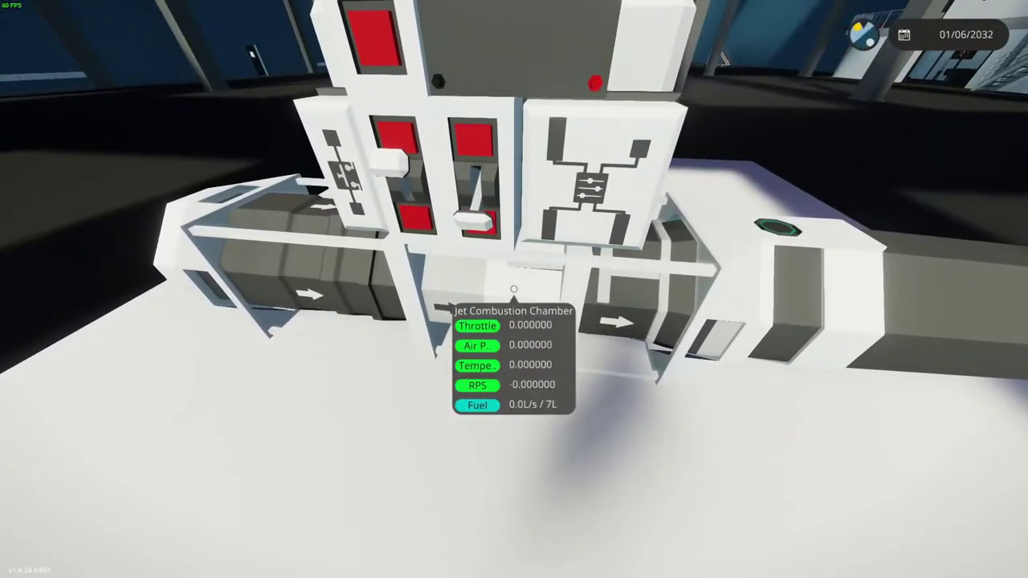
# Return to the workbench editor and set the "throttle" lever's Max Value to 190.
pyautogui.press('F2')
pyautogui.press('w')
pyautogui.press('d')
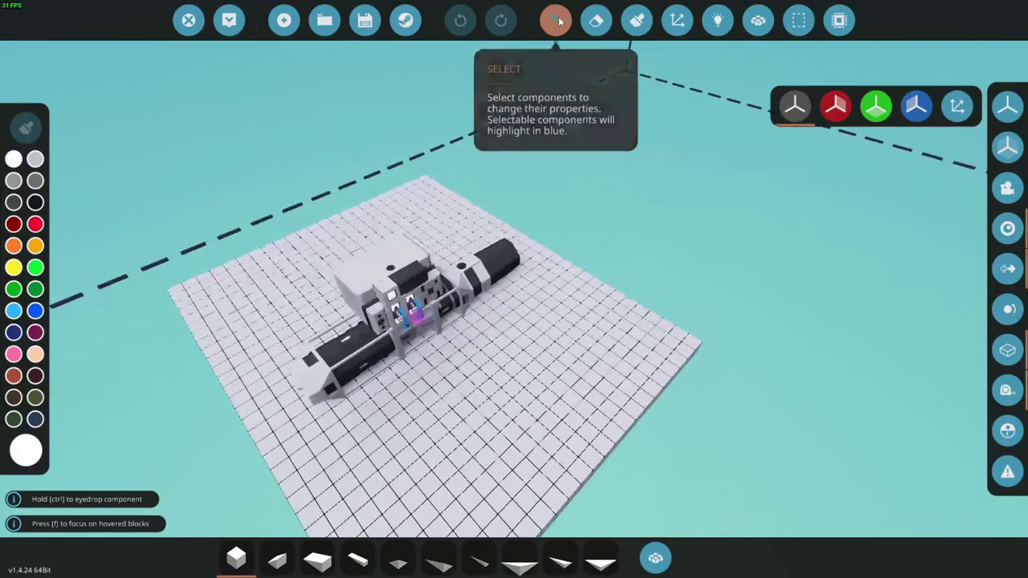
pyautogui.click(559, 21)
pyautogui.press('w')
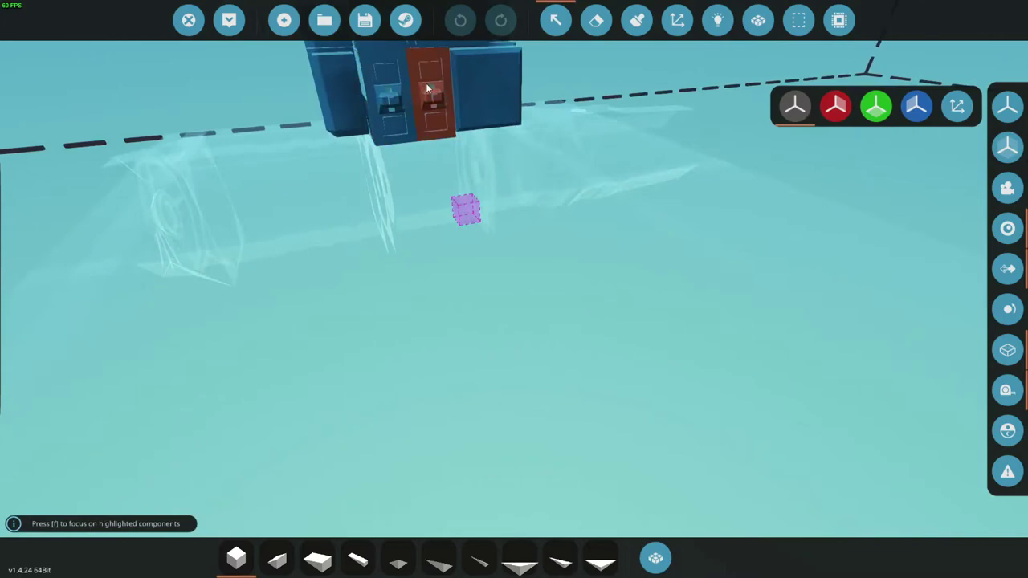
pyautogui.click(427, 87)
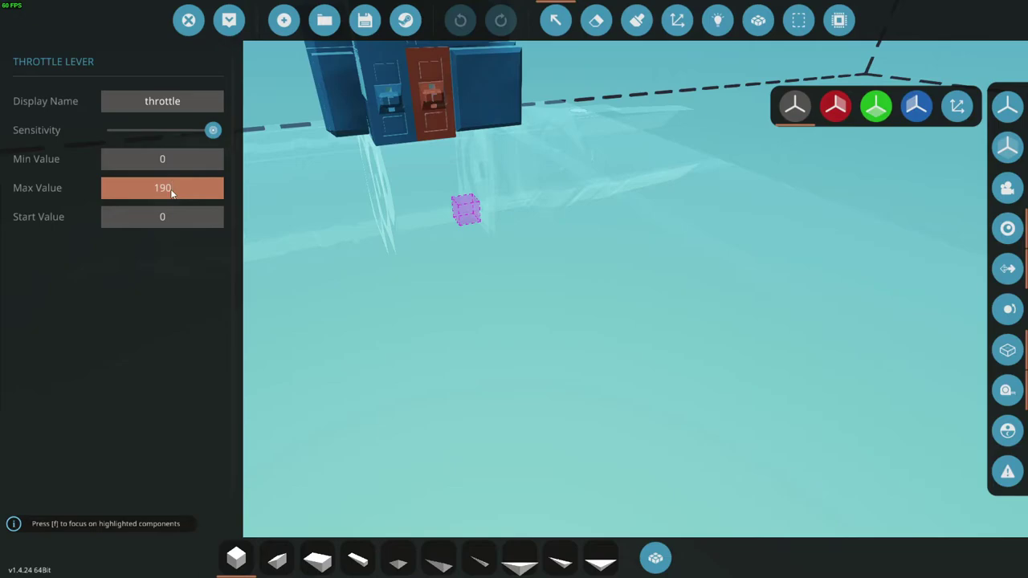
pyautogui.press('Return')
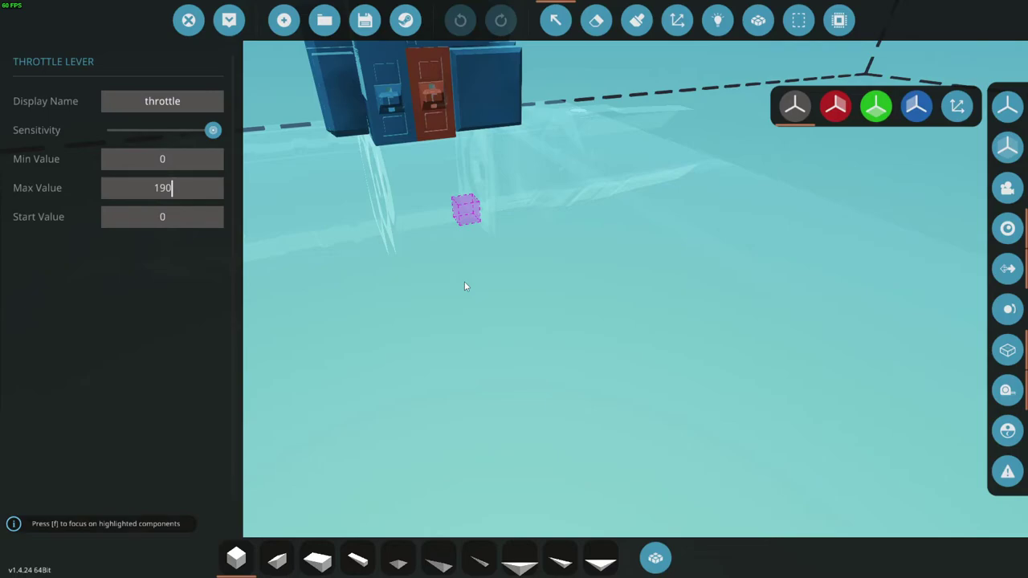
pyautogui.moveTo(505, 206); pyautogui.dragTo(545, 233)
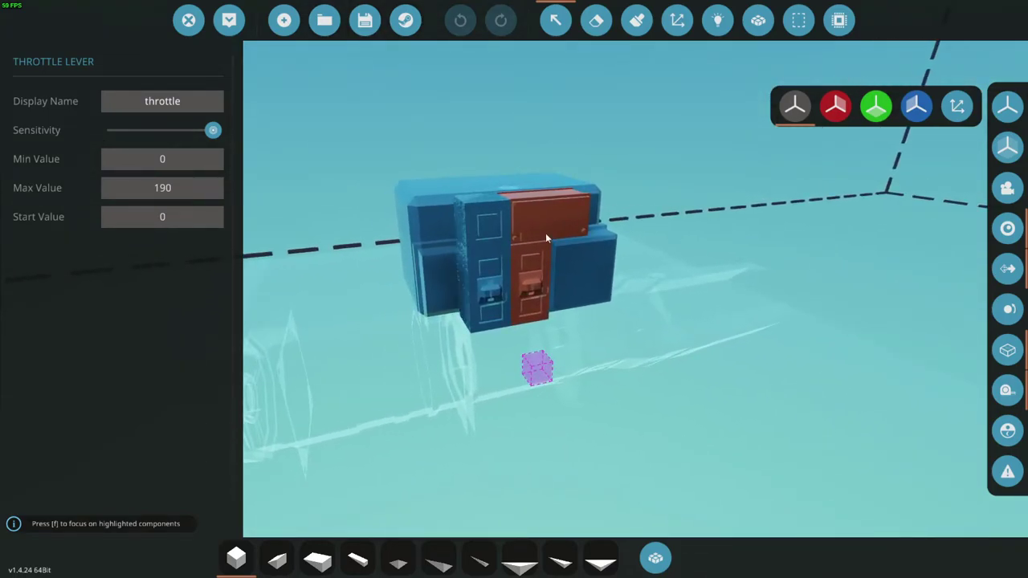
# Spawn the updated engine and start it with the starter button, with the throttle lever raised to 38.
pyautogui.click(228, 20)
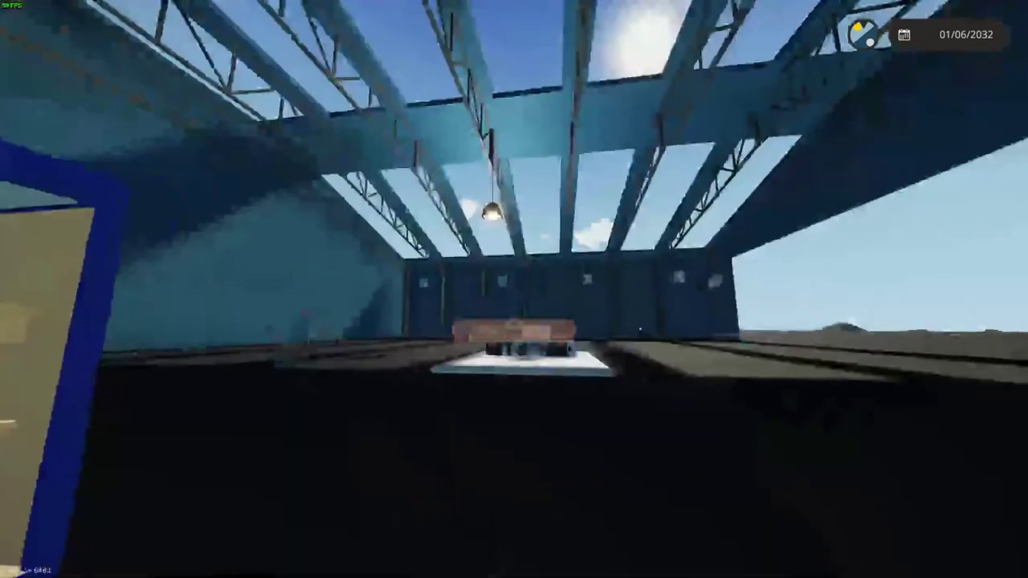
pyautogui.press('w')
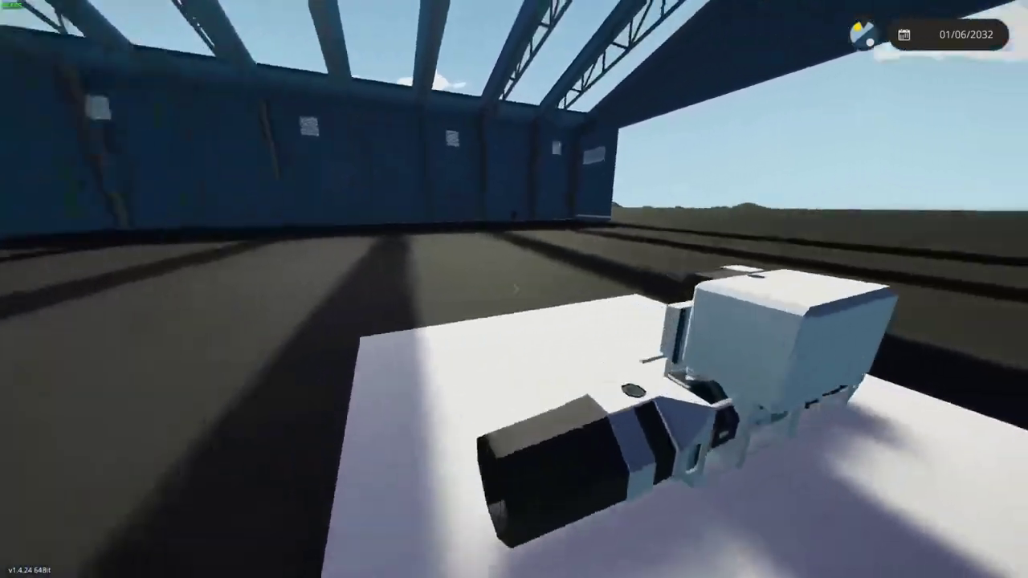
pyautogui.press('w')
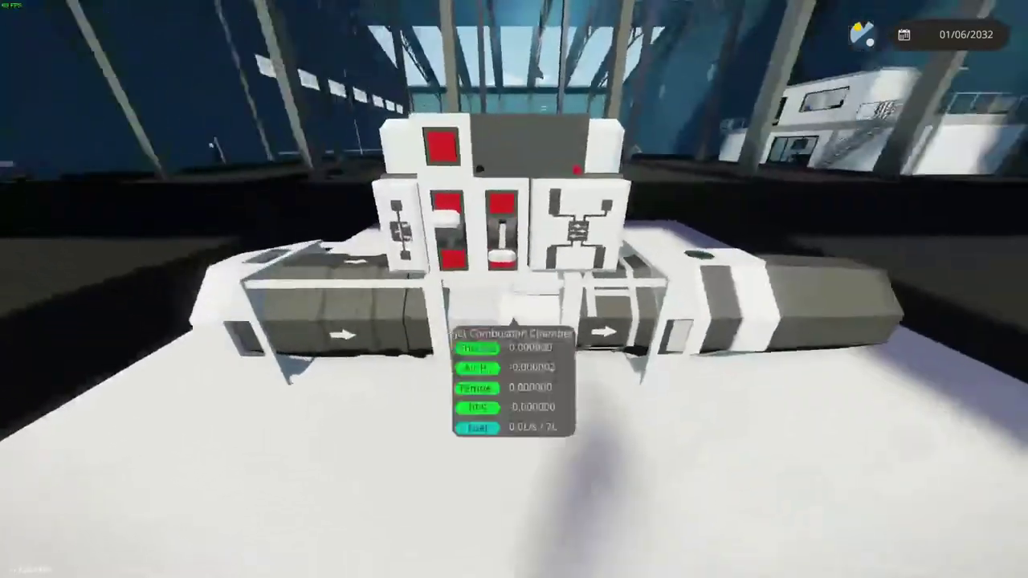
pyautogui.press('e')
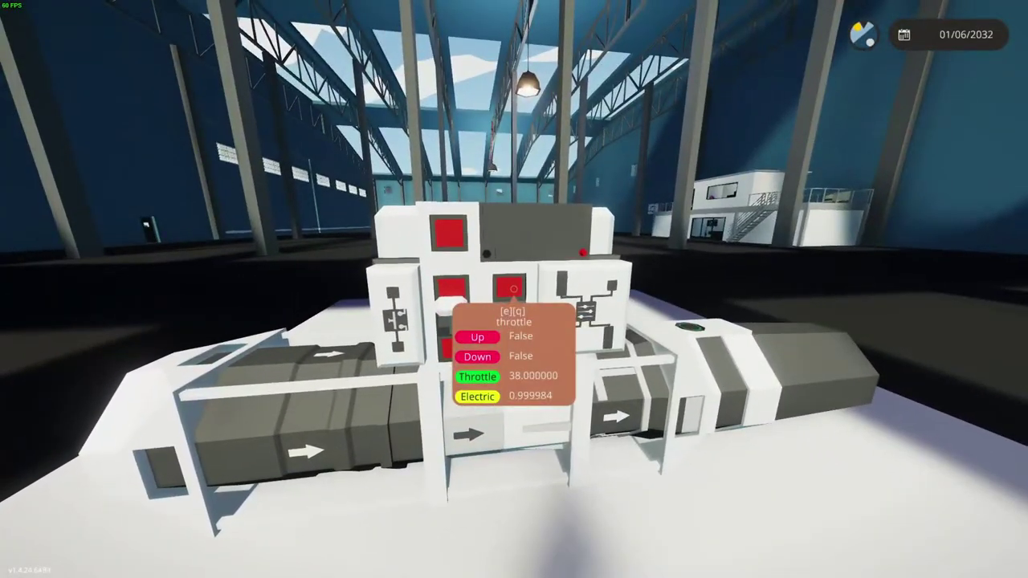
pyautogui.press('q')
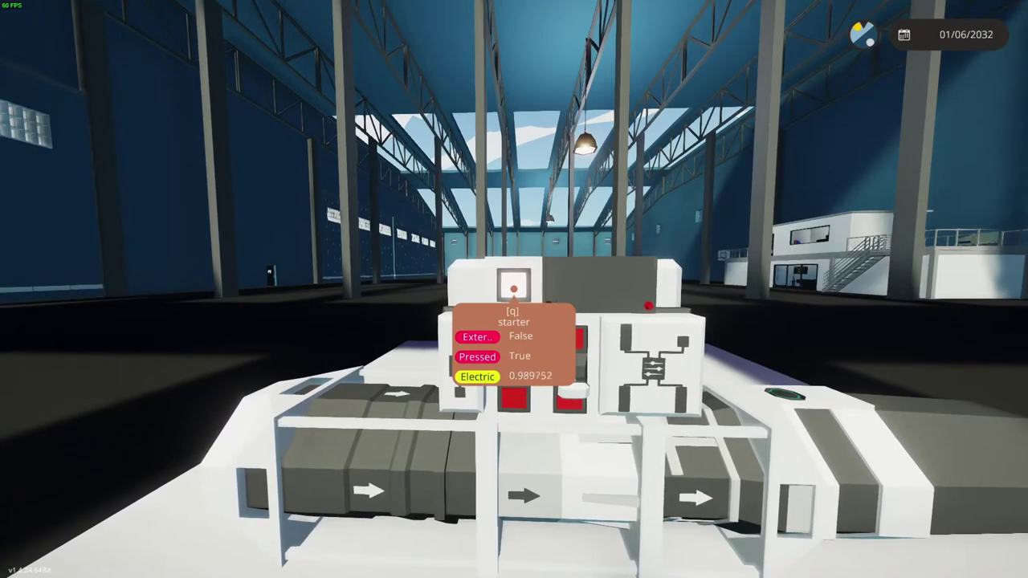
pyautogui.press('q')
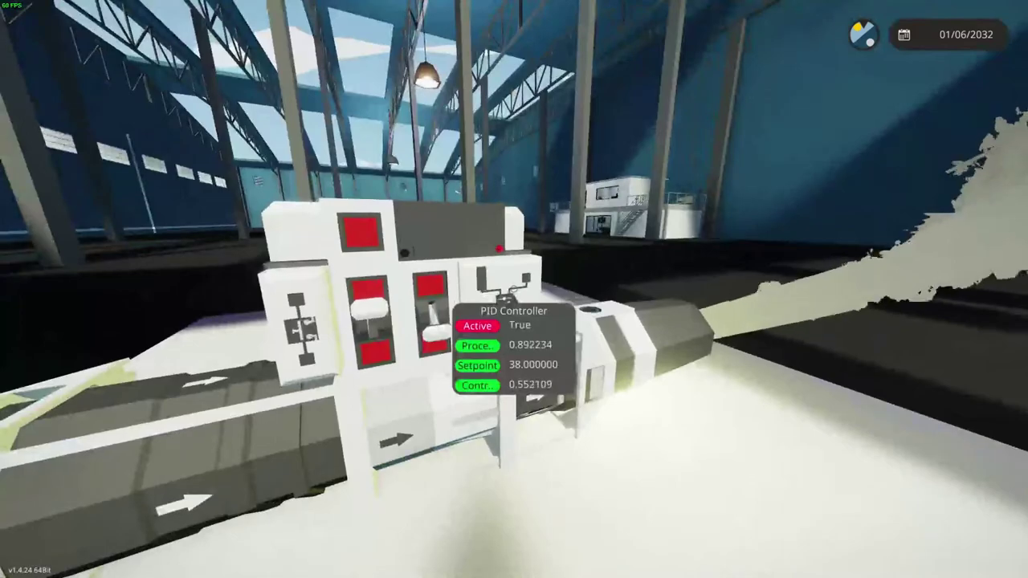
# Examine the running engine's Push to Toggle, compressor, afterburner exhaust and turbine readings.
pyautogui.press('d')
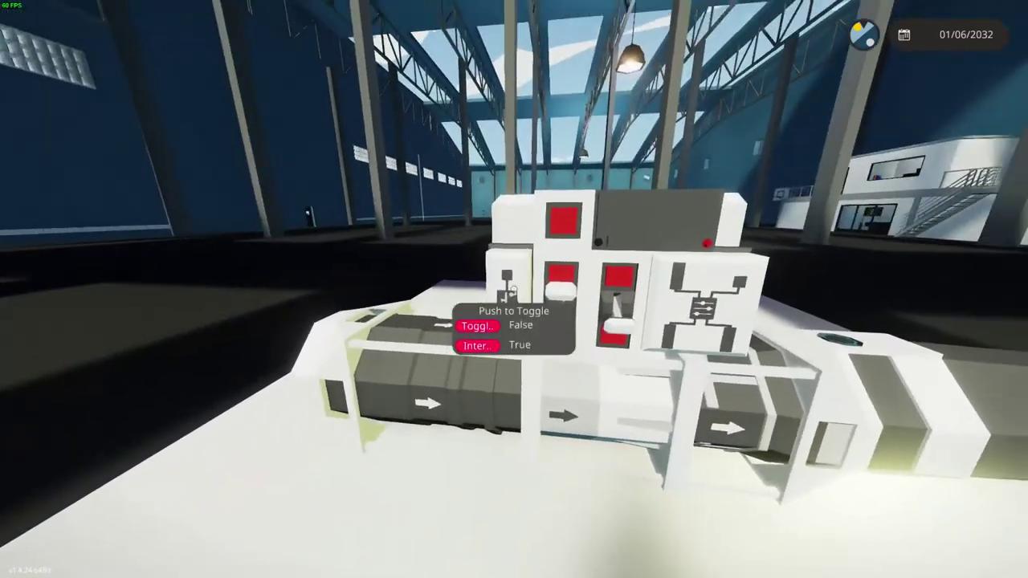
pyautogui.press('a')
pyautogui.press('w')
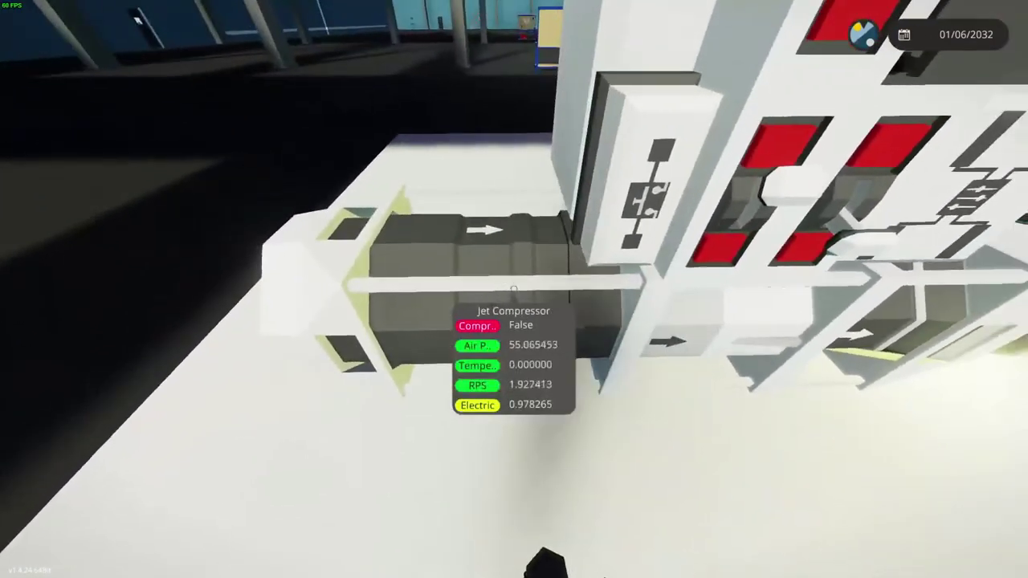
pyautogui.press('d')
pyautogui.press('w')
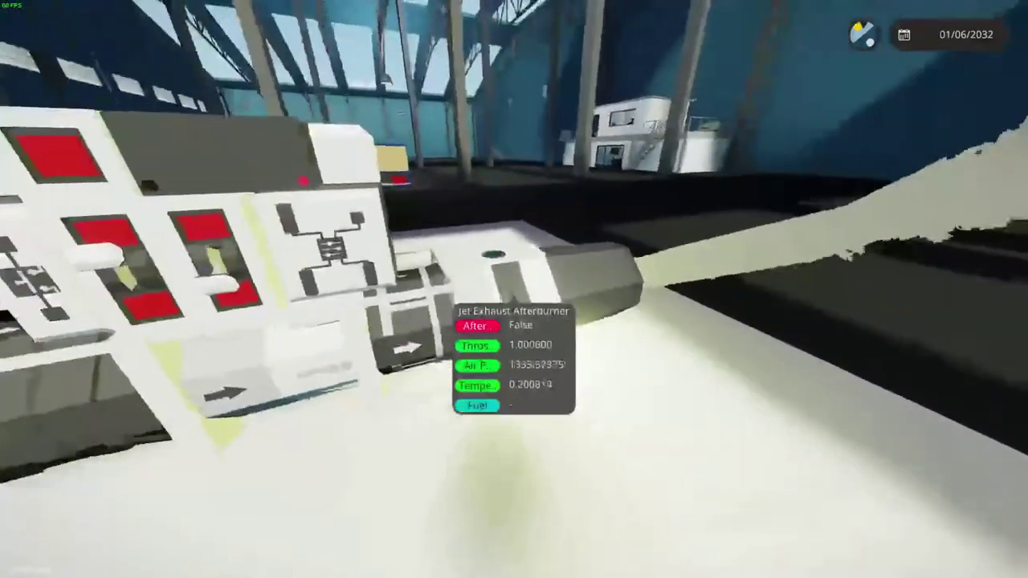
pyautogui.press('d')
pyautogui.press('a')
pyautogui.press('w')
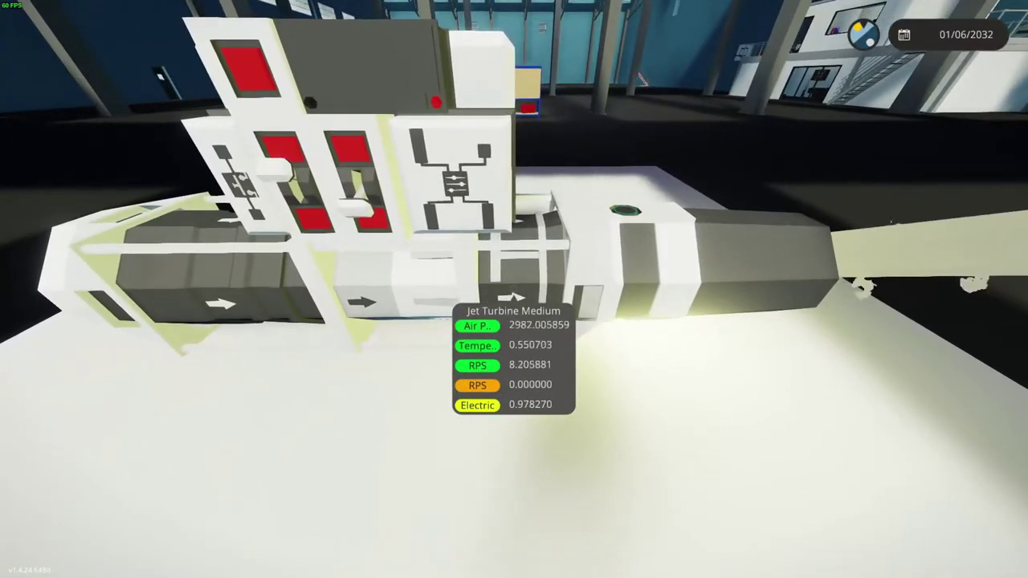
# Compare the throttle lever's setpoint with the PID controller's output and the combustion chamber's RPS.
pyautogui.press('d')
pyautogui.press('a')
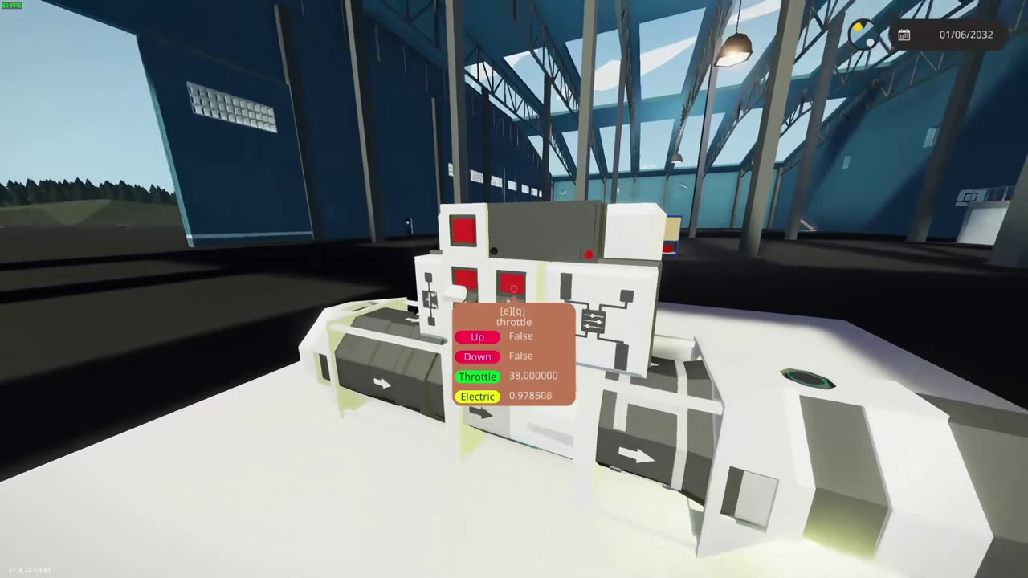
pyautogui.press('d')
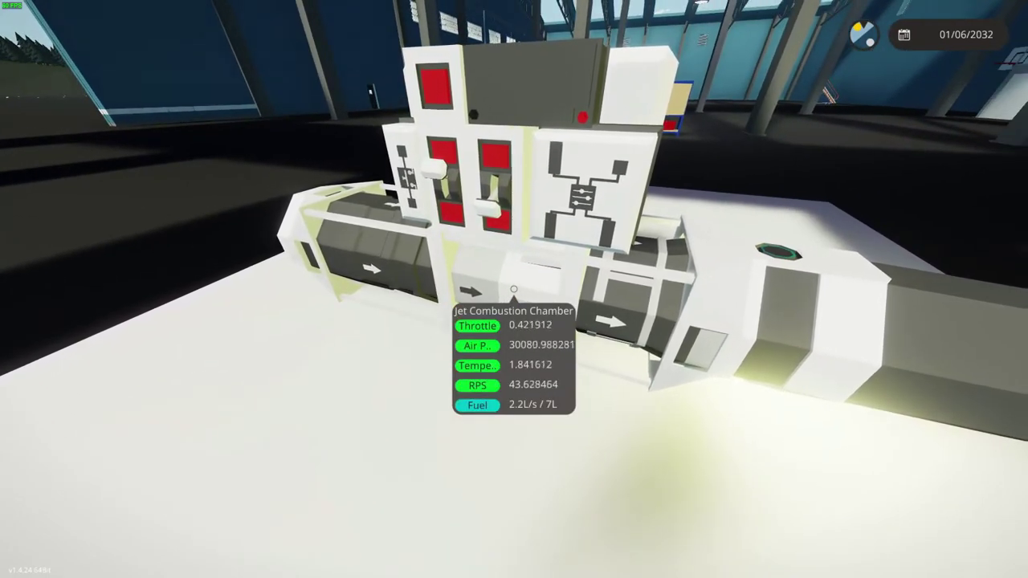
pyautogui.press('s')
pyautogui.press('w')
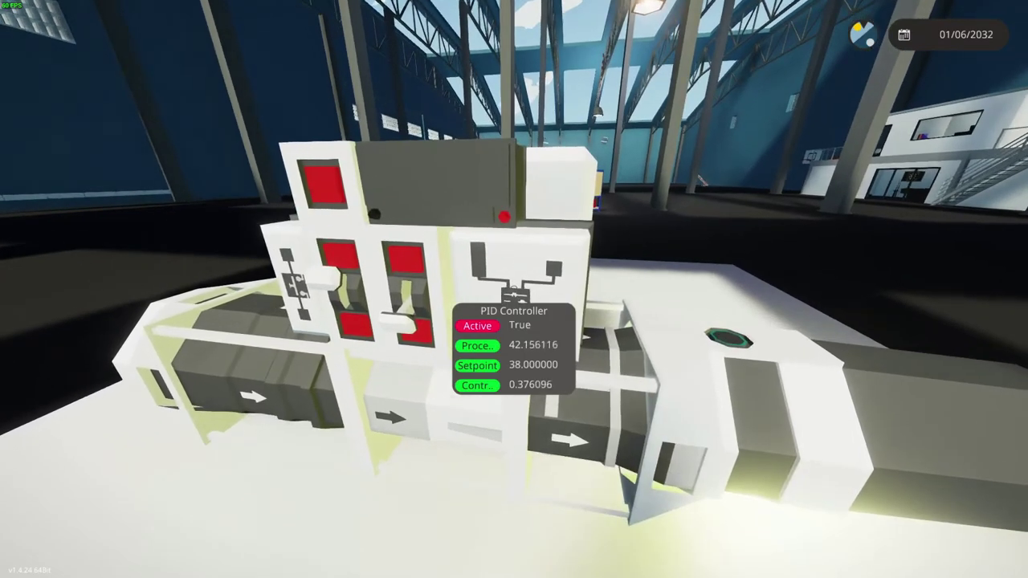
pyautogui.press('s')
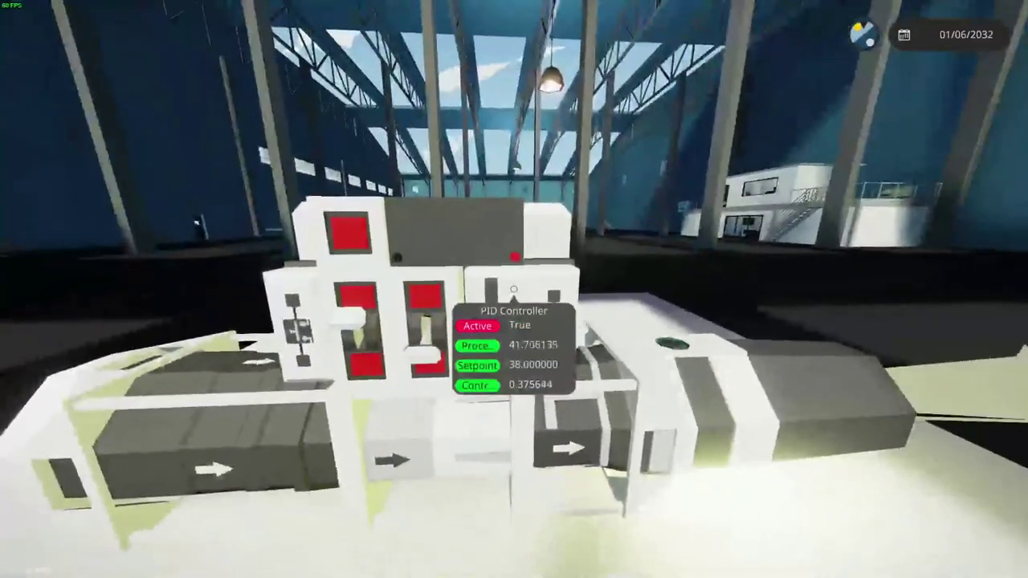
pyautogui.press('w')
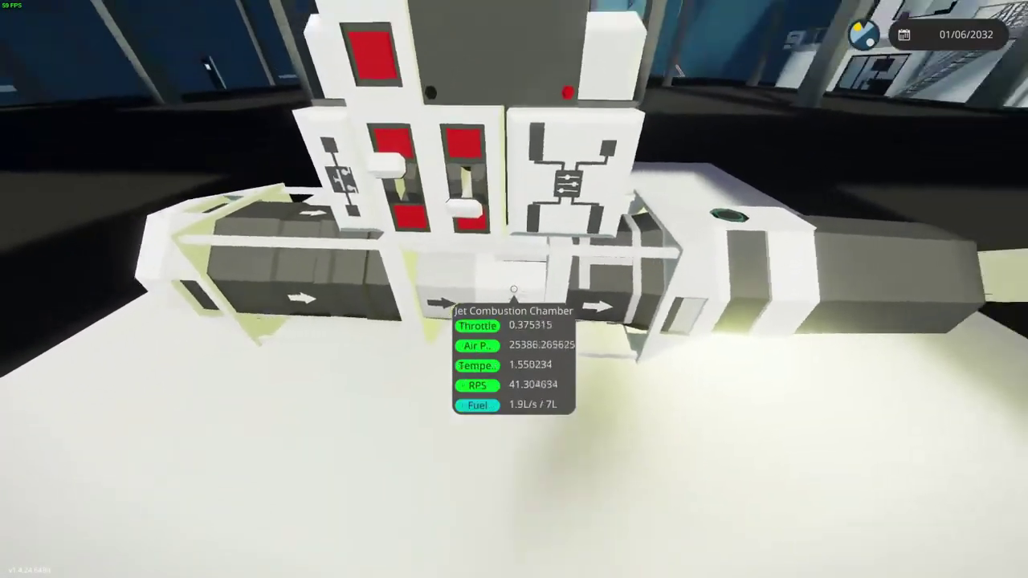
# Examine the running engine's PID controller, turbine, throttle lever and afterburner exhaust readings.
pyautogui.press('s')
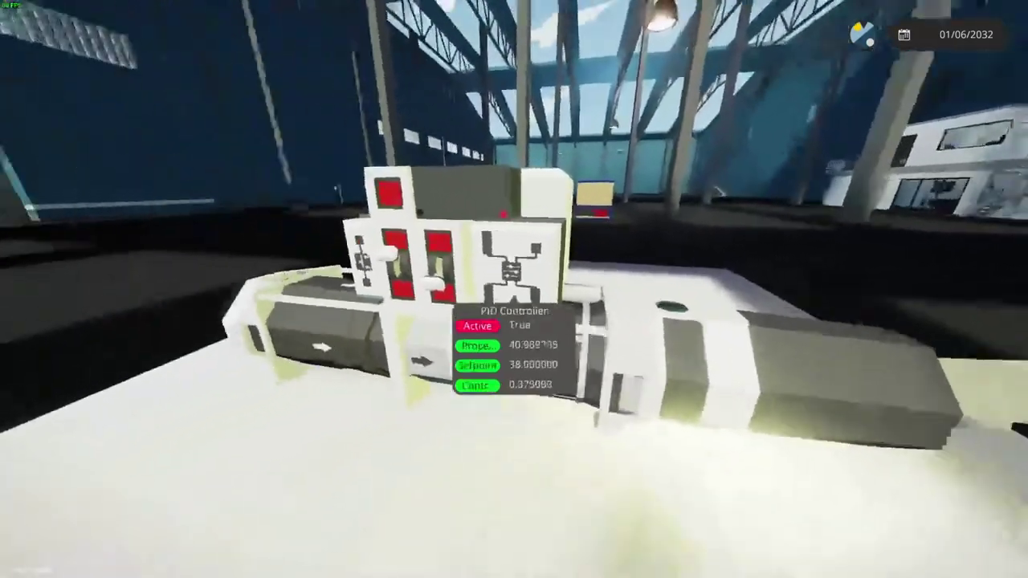
pyautogui.press('w')
pyautogui.press('s')
pyautogui.press('w')
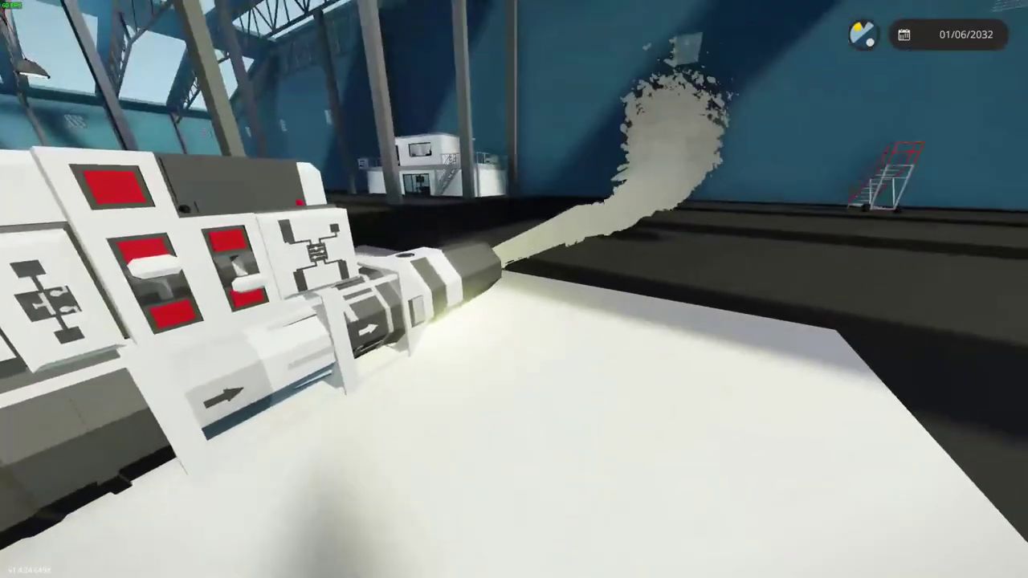
pyautogui.press('s')
pyautogui.press('w')
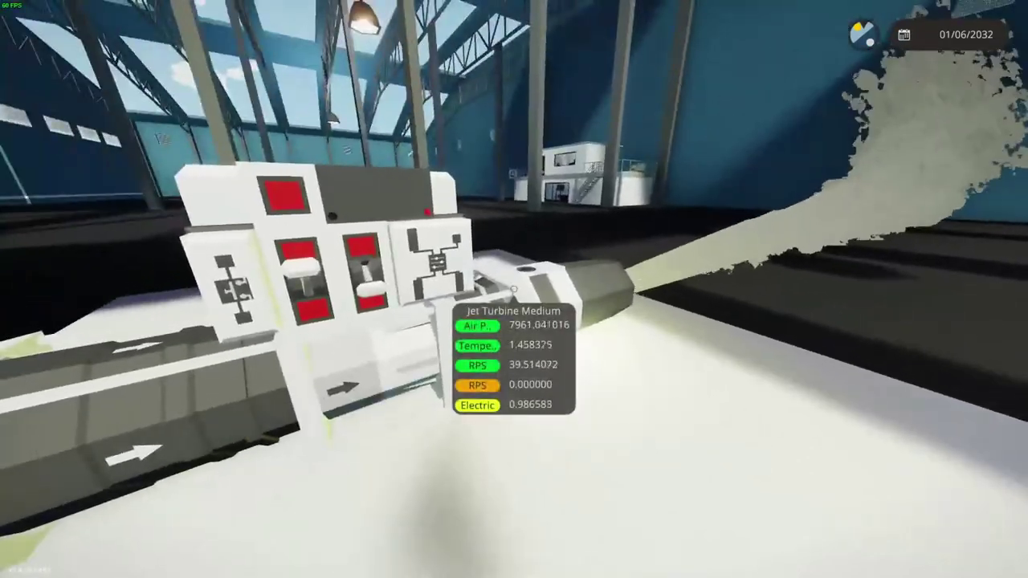
pyautogui.press('s')
pyautogui.press('w')
pyautogui.press('w')
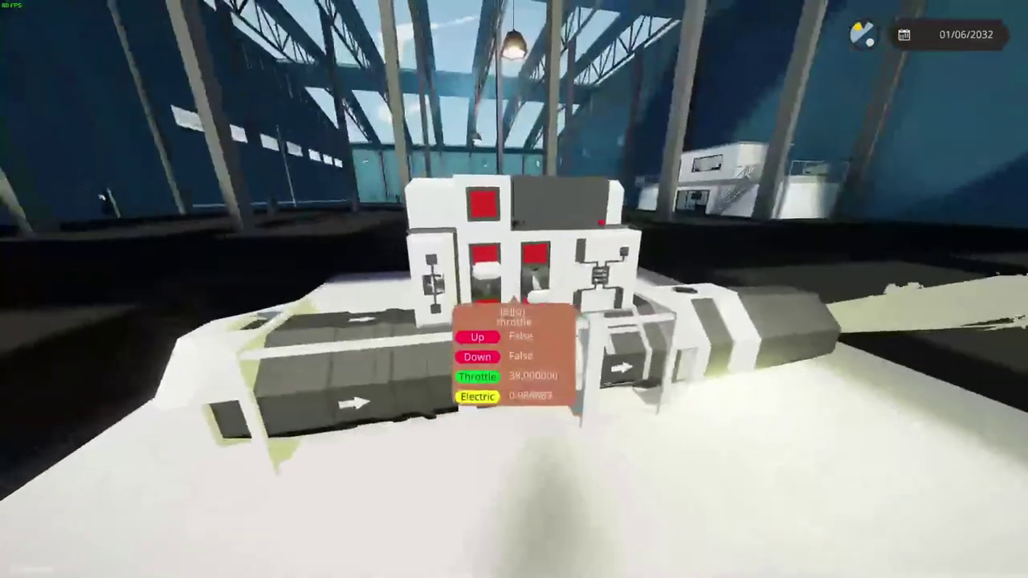
pyautogui.press('d')
pyautogui.press('s')
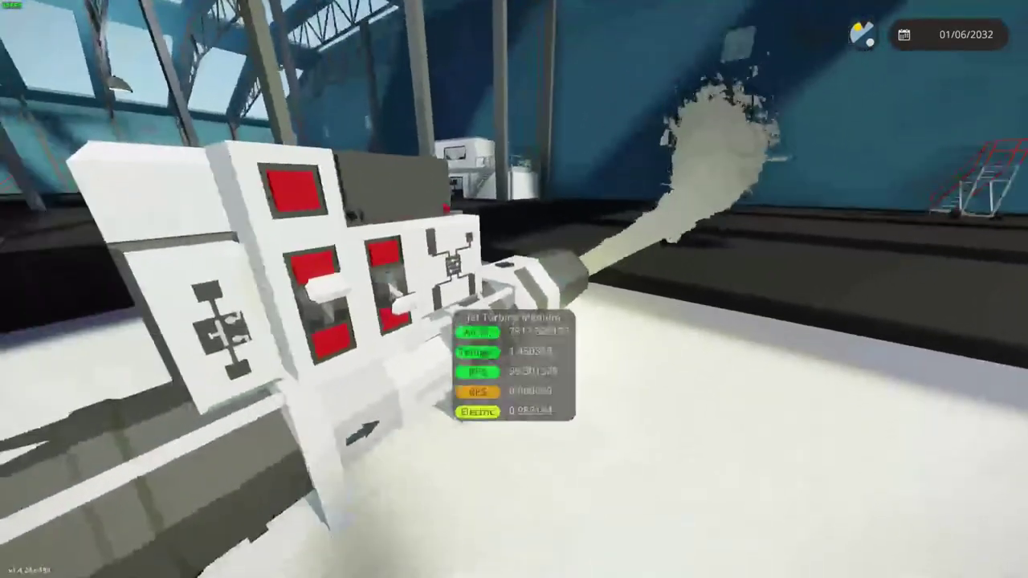
pyautogui.press('w')
pyautogui.press('s')
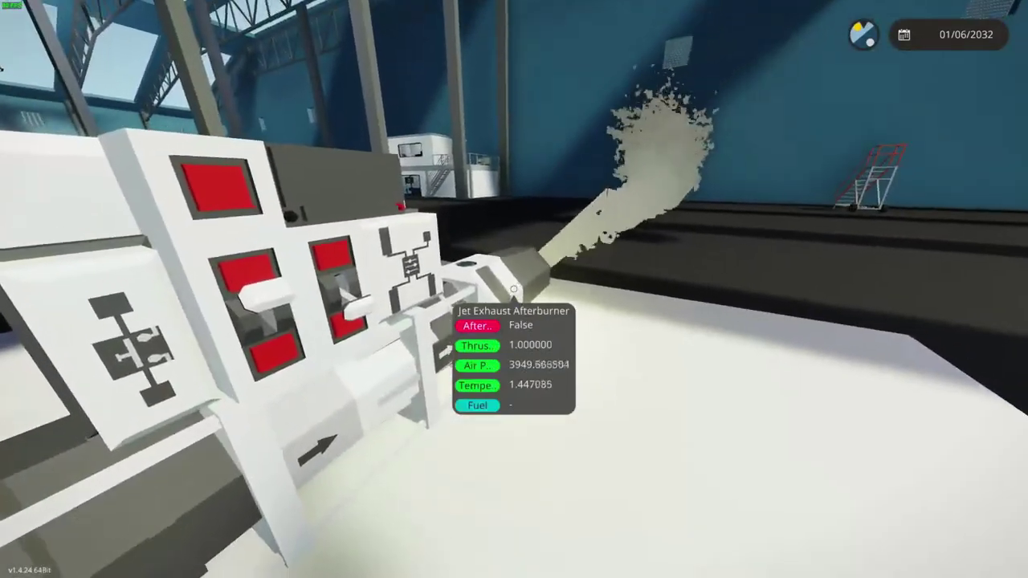
# Adjust the "thrust" lever while the engine is running to test its effect on the exhaust.
pyautogui.press('s')
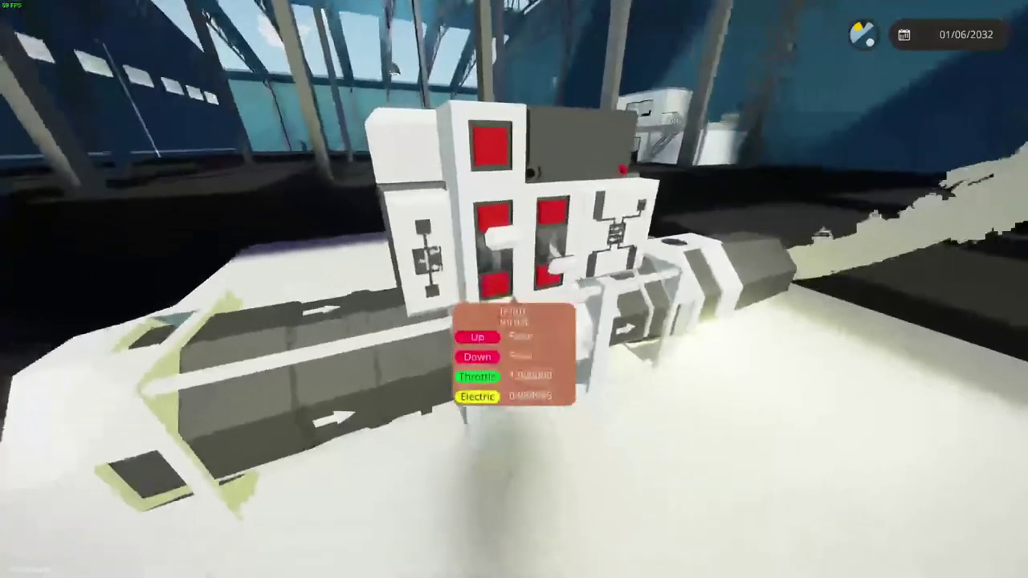
pyautogui.press('s')
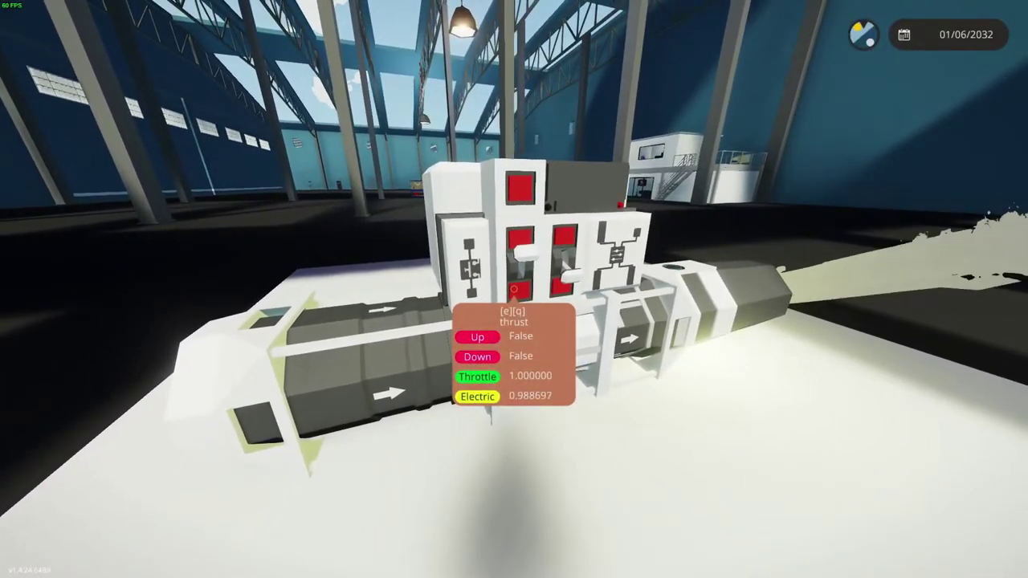
pyautogui.press('q')
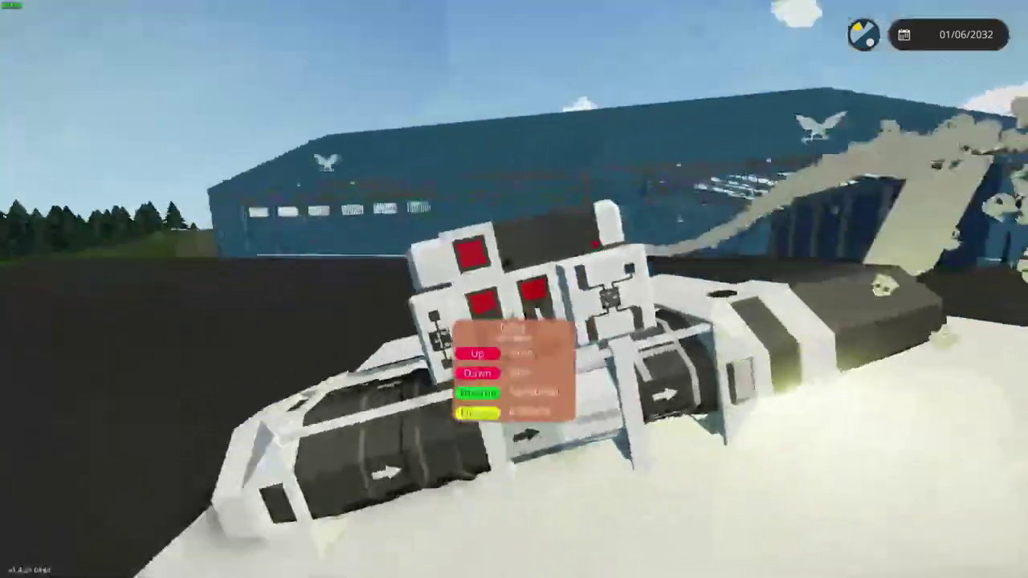